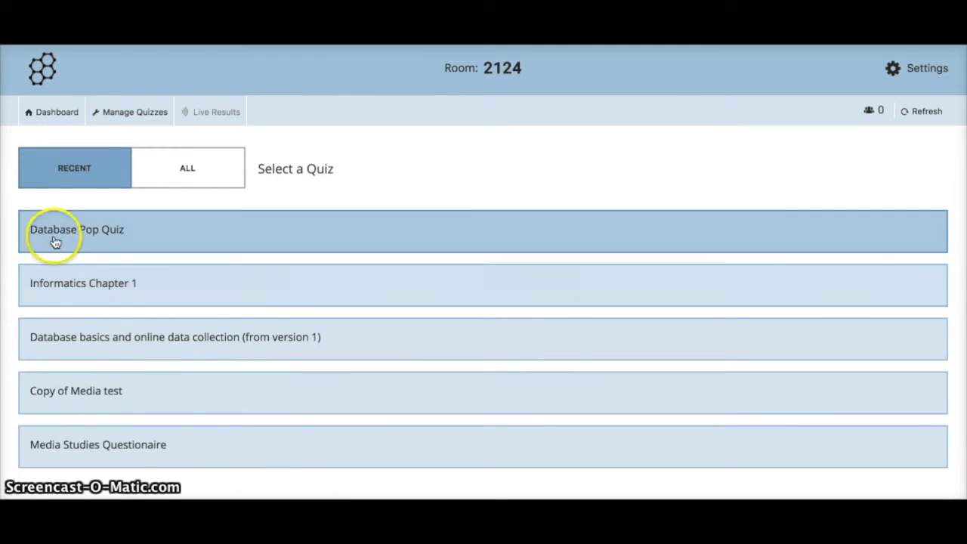
- Pick the Database Pop Quiz from the Recent quiz list to bring up its launch settings
scroll(173, 400, up, 1)
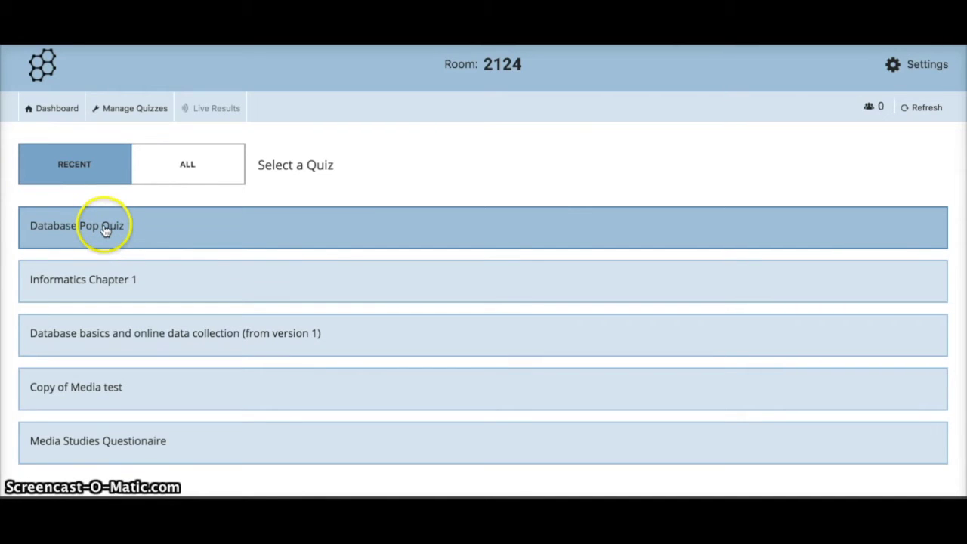
click(106, 231)
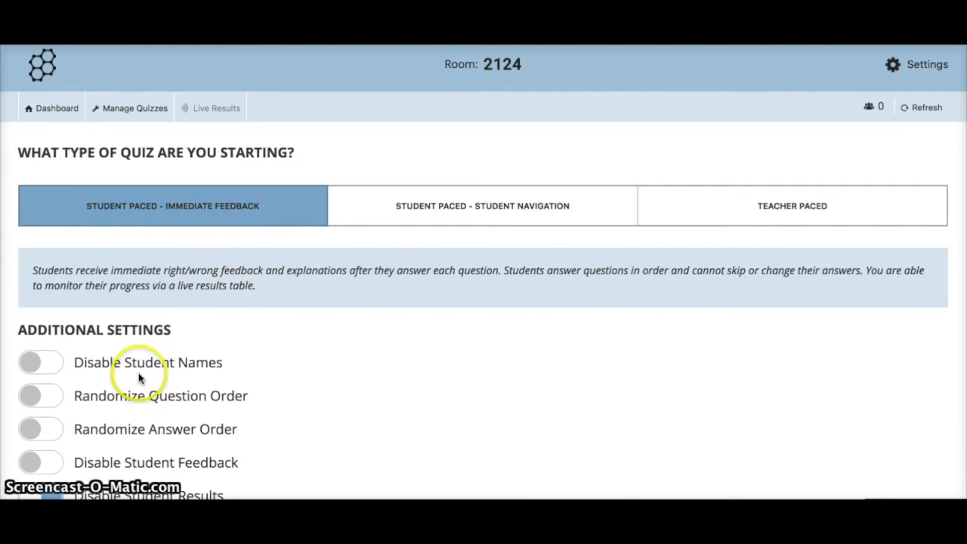
- Preview the Student Navigation and Teacher Paced modes, then keep Student Paced – Immediate Feedback
scroll(138, 376, down, 1)
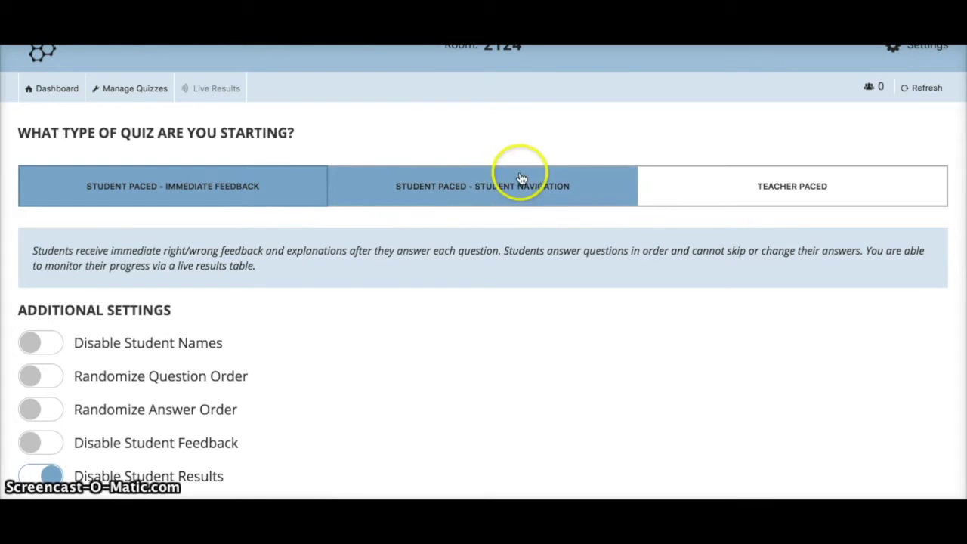
click(549, 186)
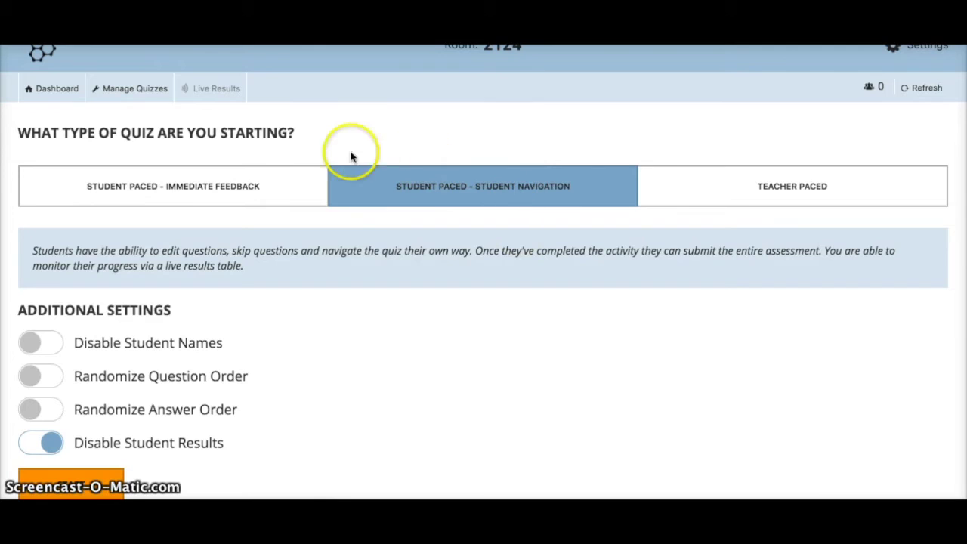
click(760, 188)
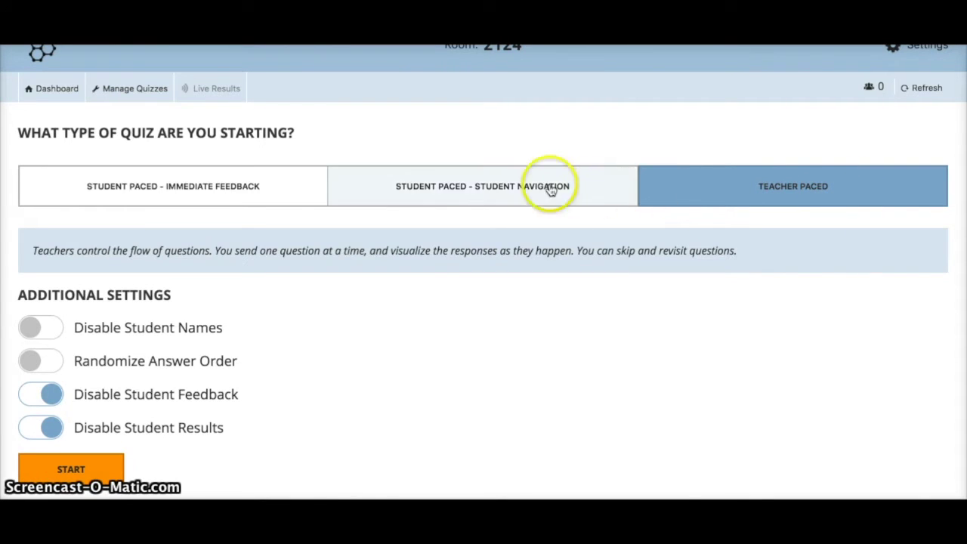
click(280, 186)
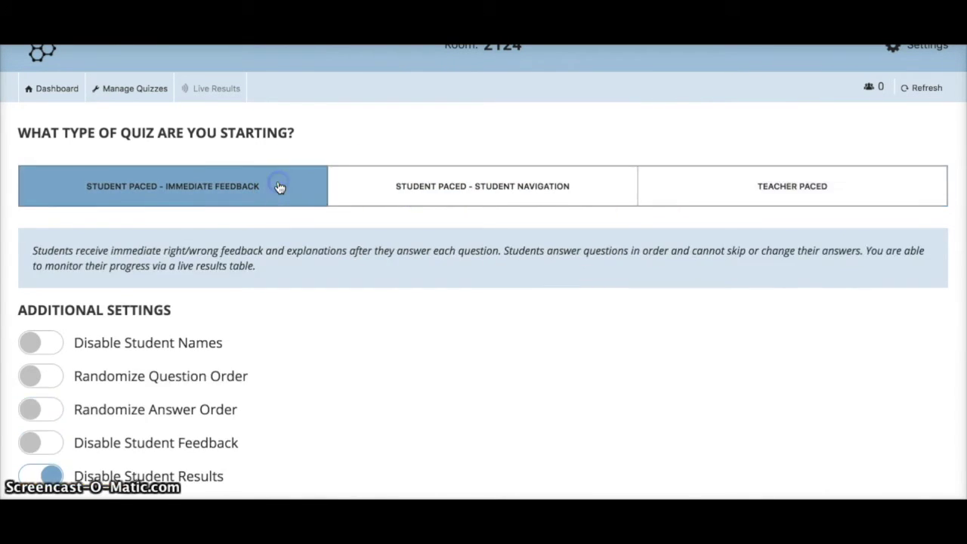
- Switch off Disable Student Results so students can see their results
scroll(218, 330, down, 2)
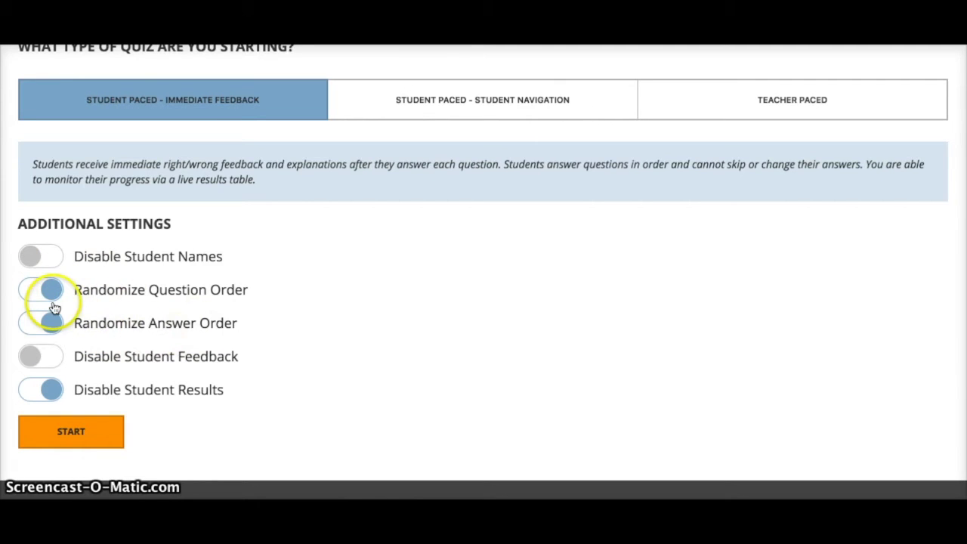
scroll(97, 324, up, 1)
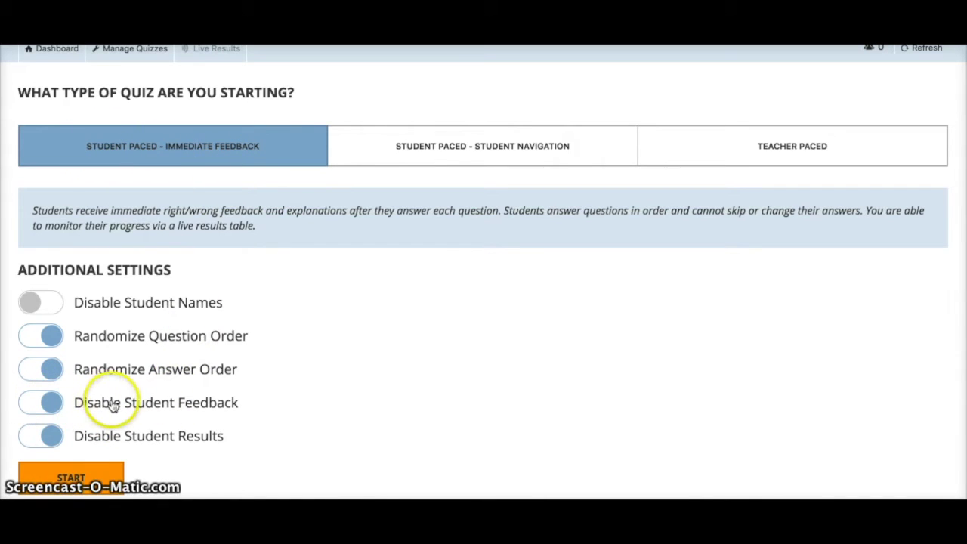
click(55, 444)
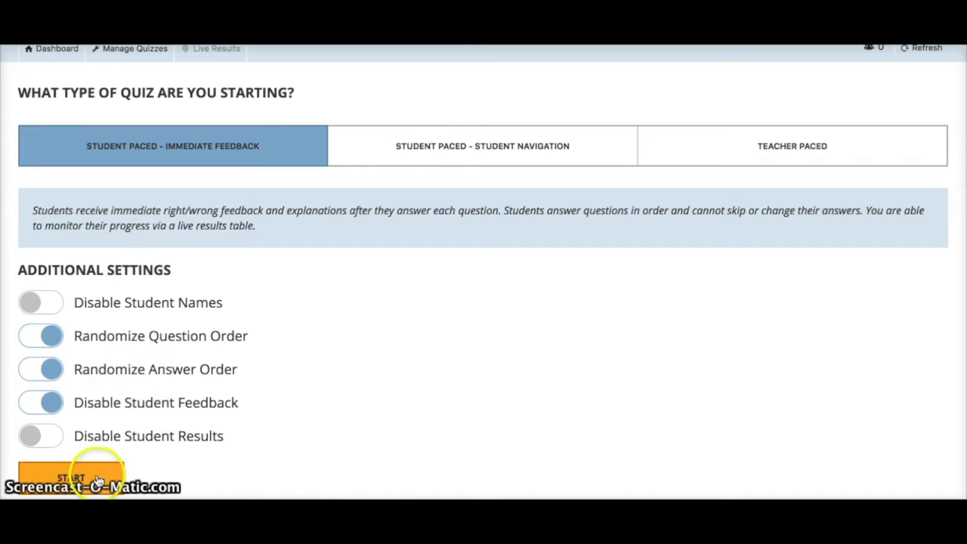
scroll(190, 367, up, 2)
scroll(190, 367, down, 2)
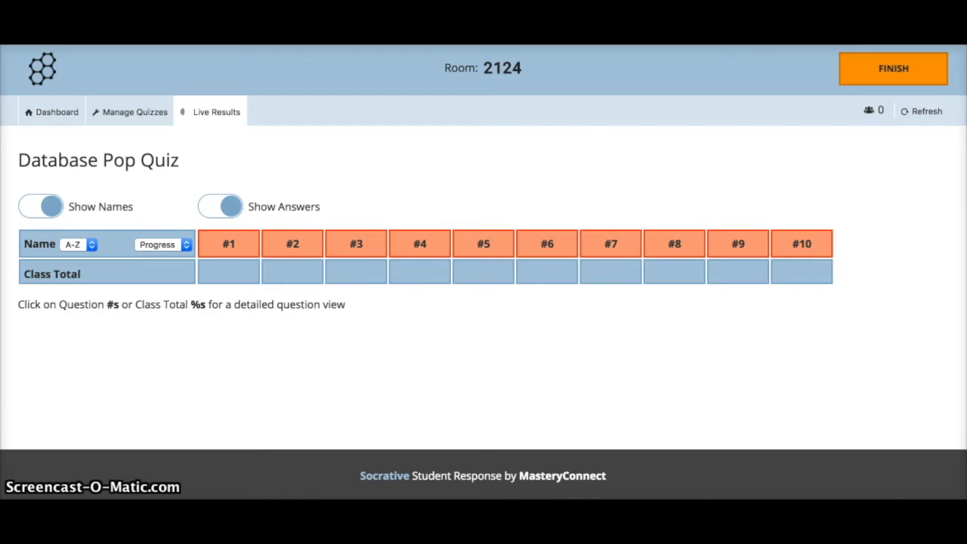
- Switch to the Chrome window showing the student login page
key(super+Tab)
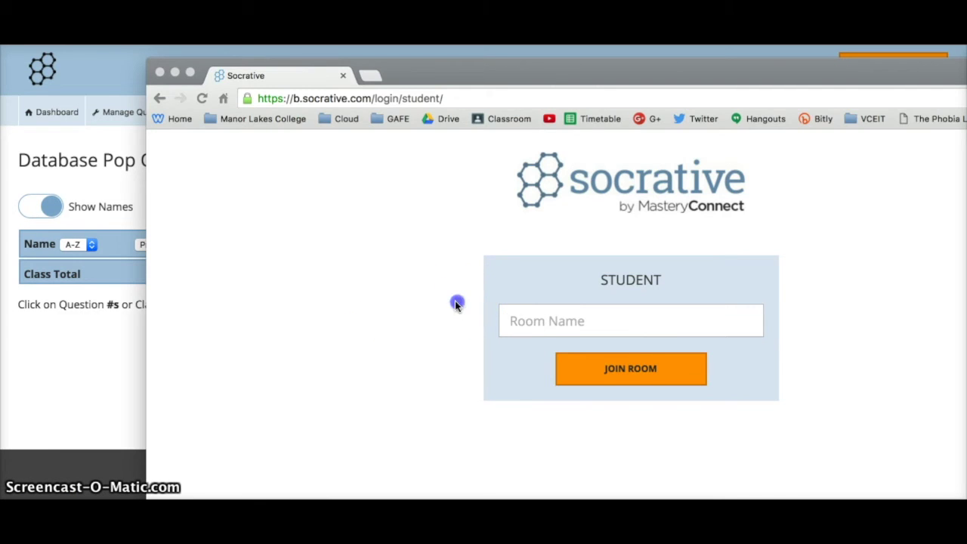
- Join room 2124 as a demo student with a student name and reach question 1 of 10
click(527, 323)
drag(434, 72, 401, 62)
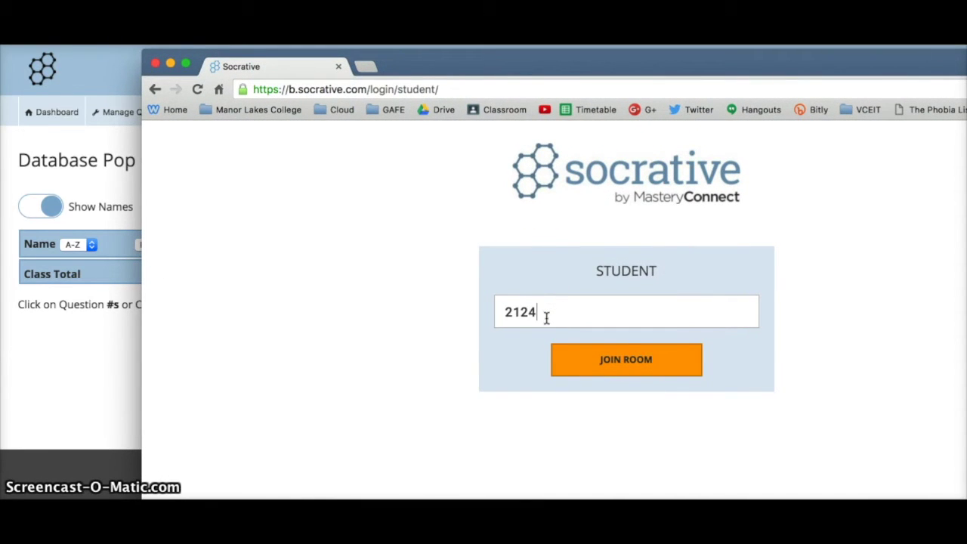
click(631, 366)
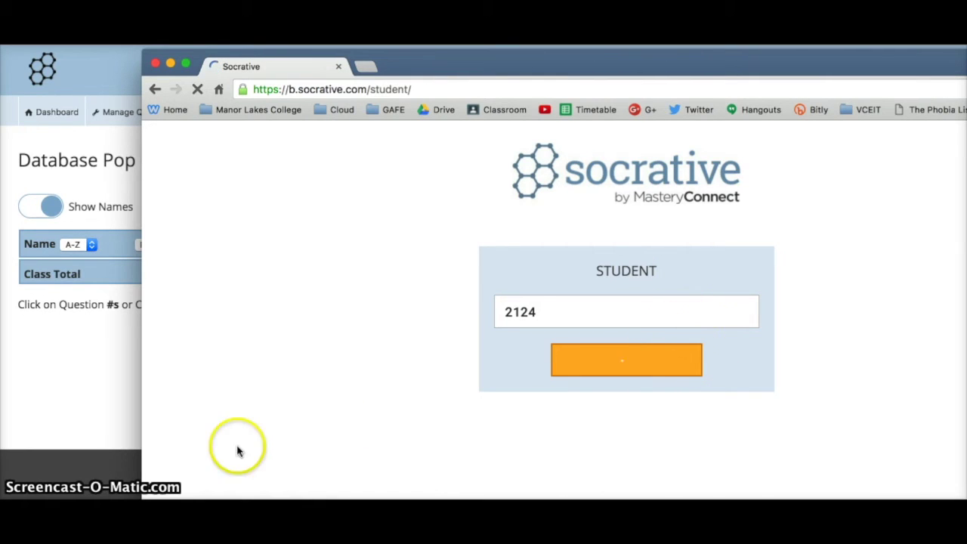
click(532, 323)
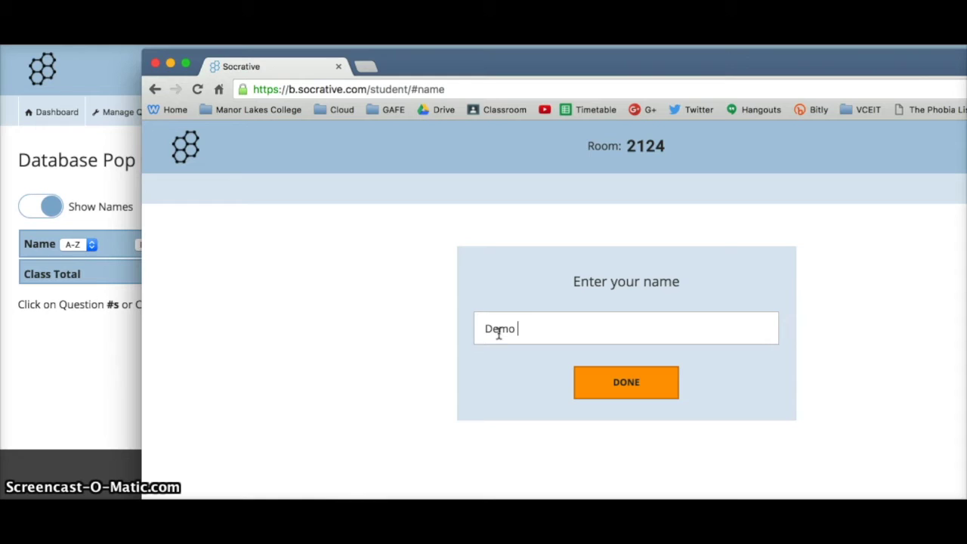
click(627, 381)
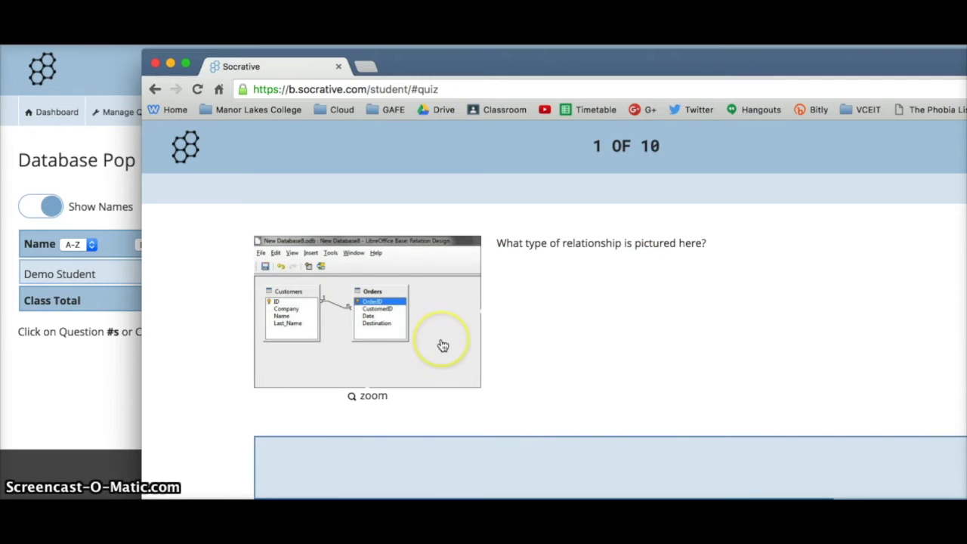
- Enlarge and close the question's relationship diagram, then check the teacher's live results
scroll(443, 345, down, 2)
scroll(409, 338, up, 2)
click(376, 331)
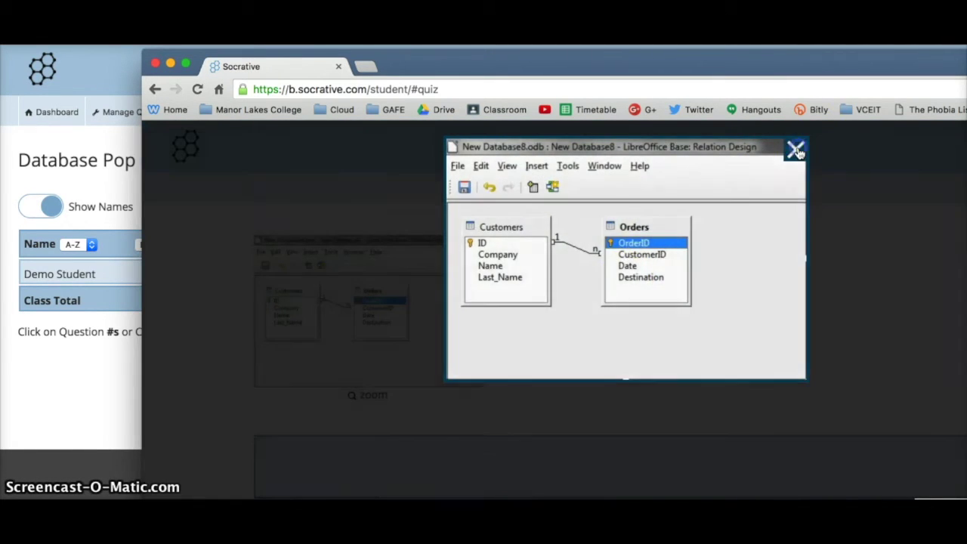
click(797, 150)
scroll(378, 339, down, 2)
click(359, 417)
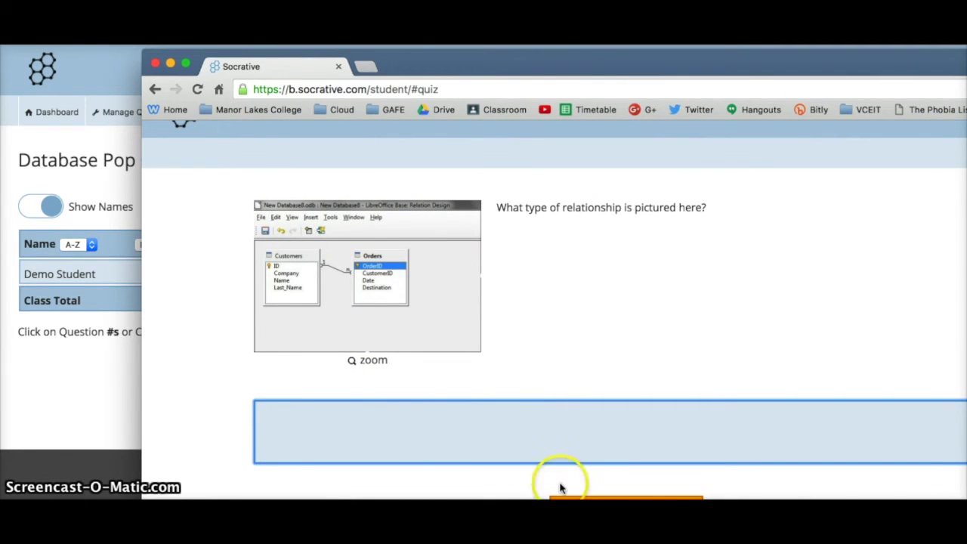
click(587, 473)
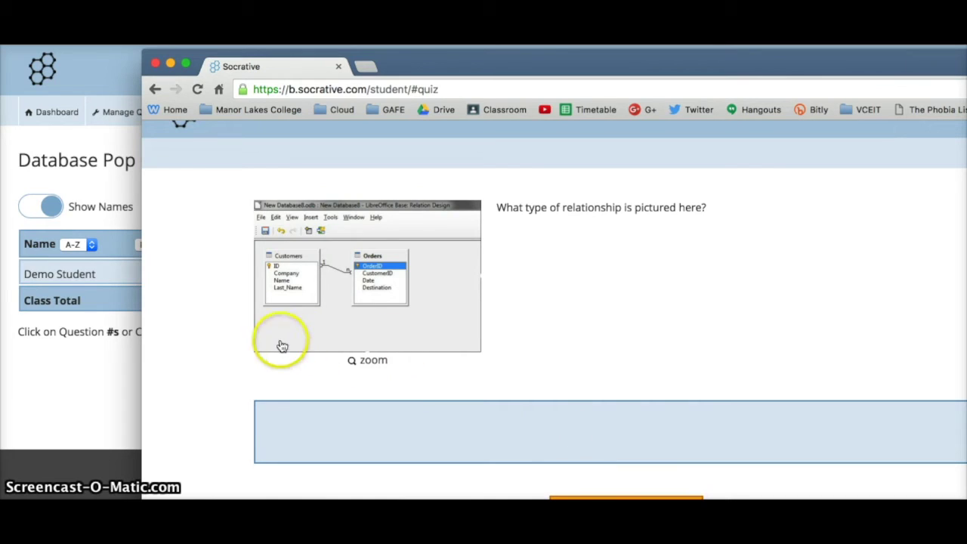
click(67, 375)
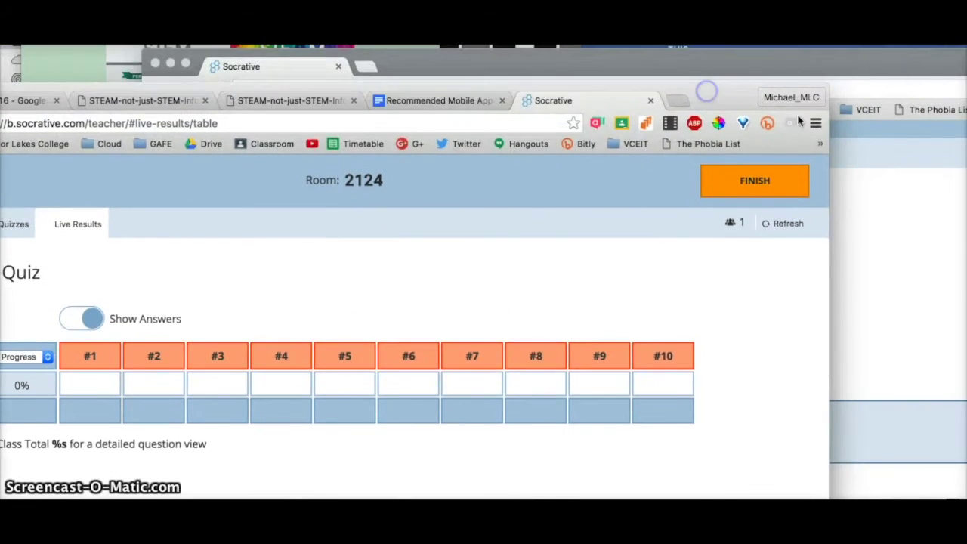
click(951, 177)
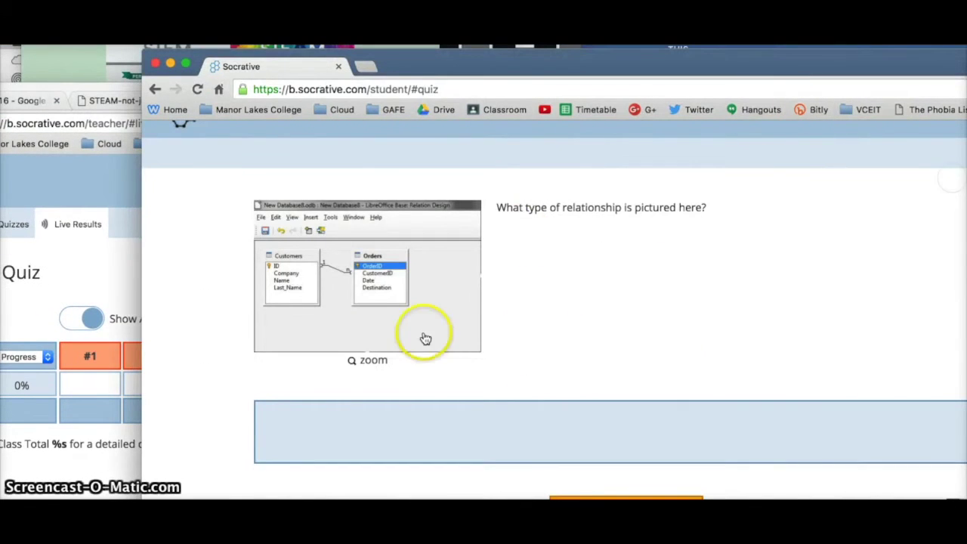
- Submit the answer 'asdfasdf' and bring forward the teacher's live results showing 10% progress
click(586, 446)
text(asdfasdf)
key(Return)
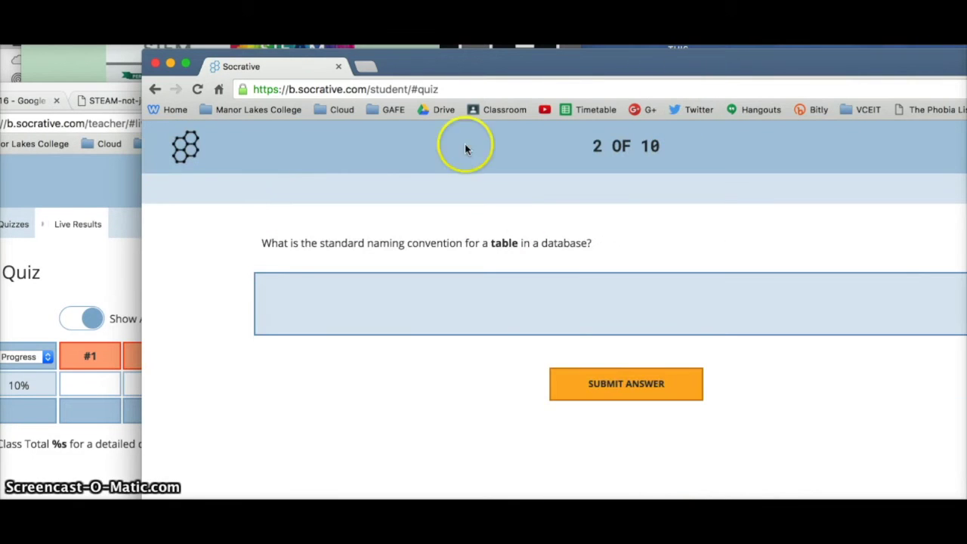
drag(461, 63, 635, 45)
click(311, 316)
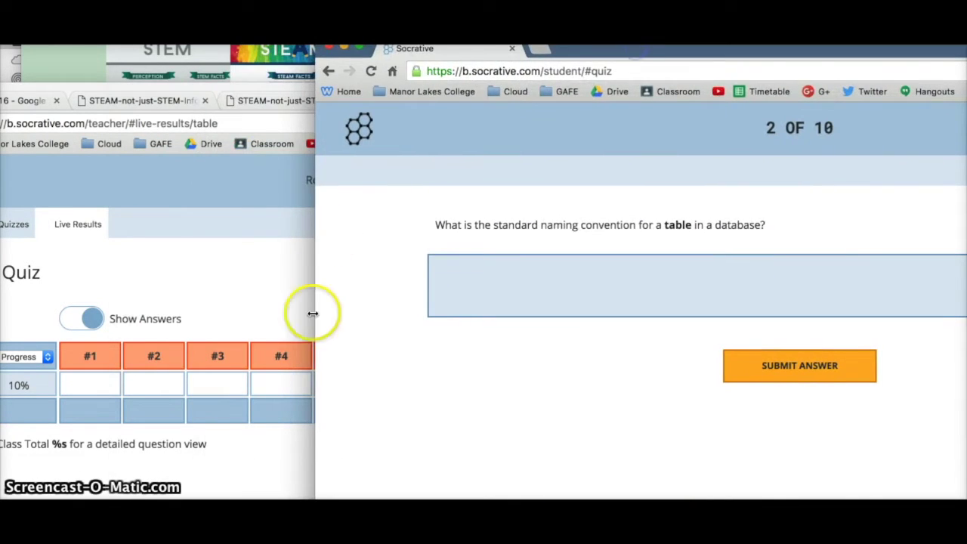
drag(711, 109, 779, 64)
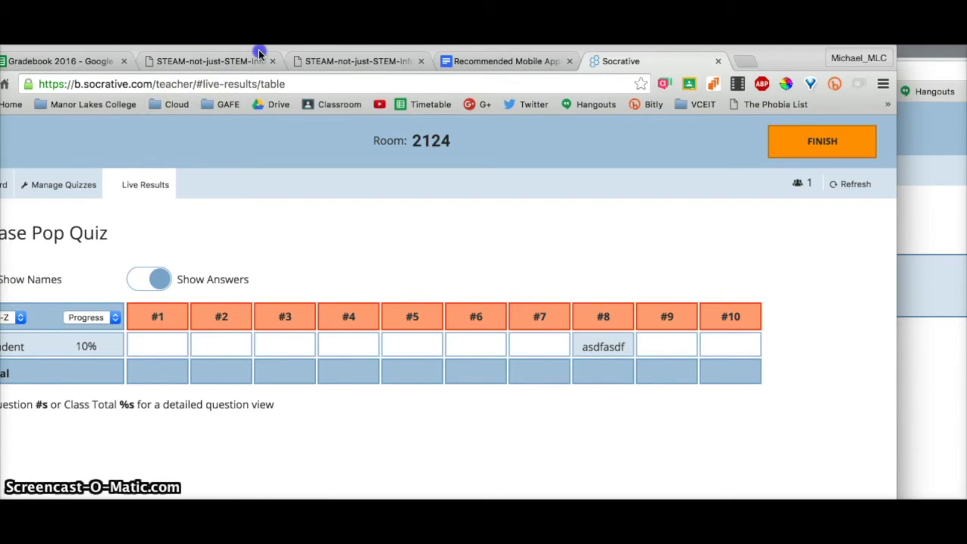
- Finish the quiz, view the chart, and open question #8's detail showing 1/1 answered 'asdfasdf'
drag(258, 53, 365, 40)
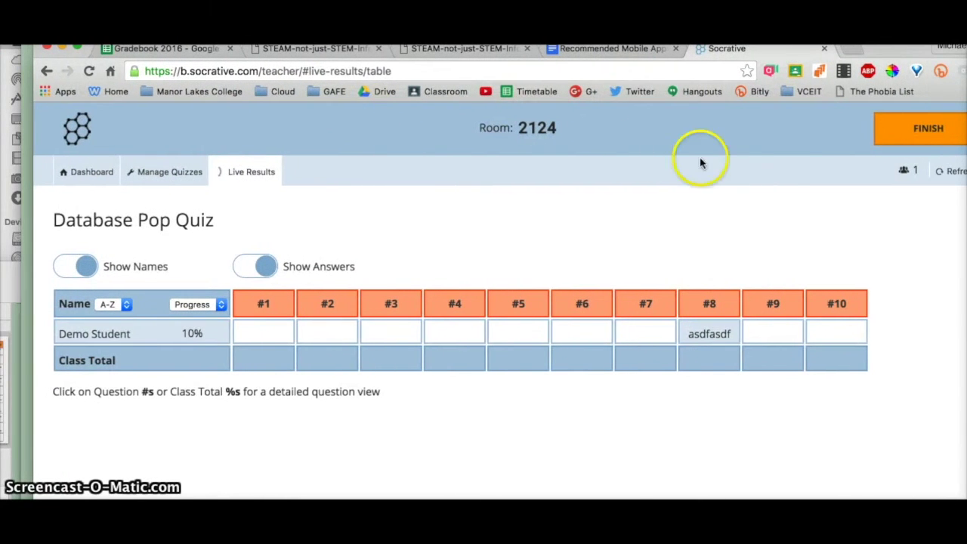
click(924, 129)
click(531, 269)
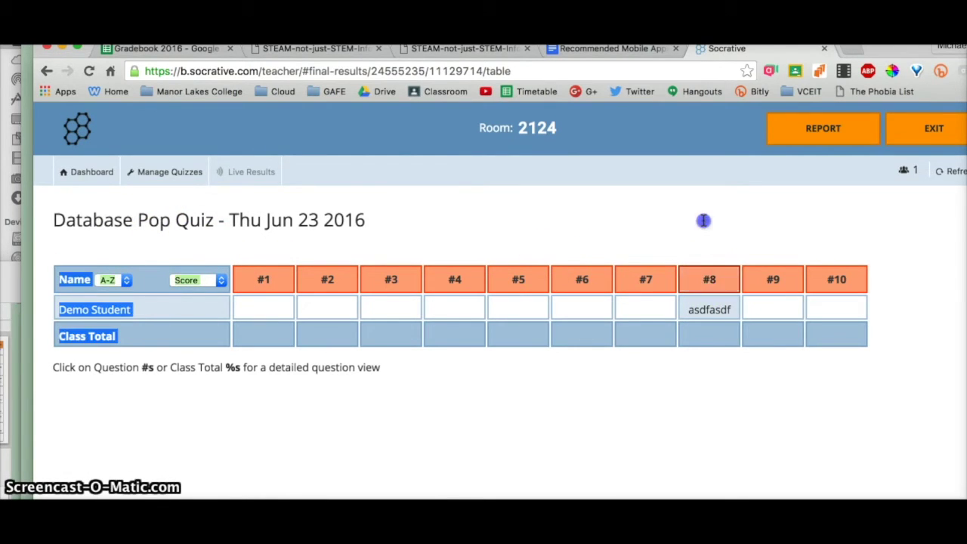
click(715, 281)
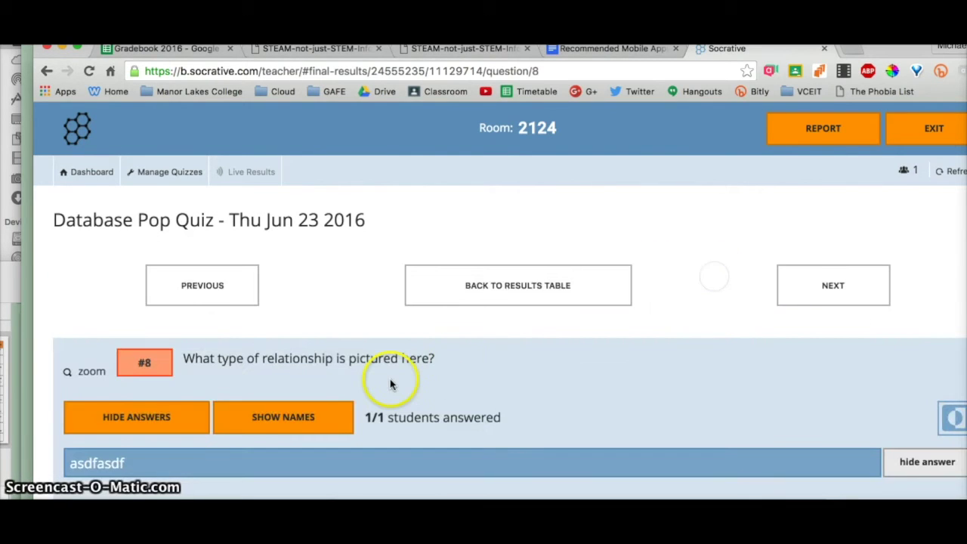
- Toggle hiding and showing the student's answer and name in question #8's detail view
scroll(390, 379, down, 2)
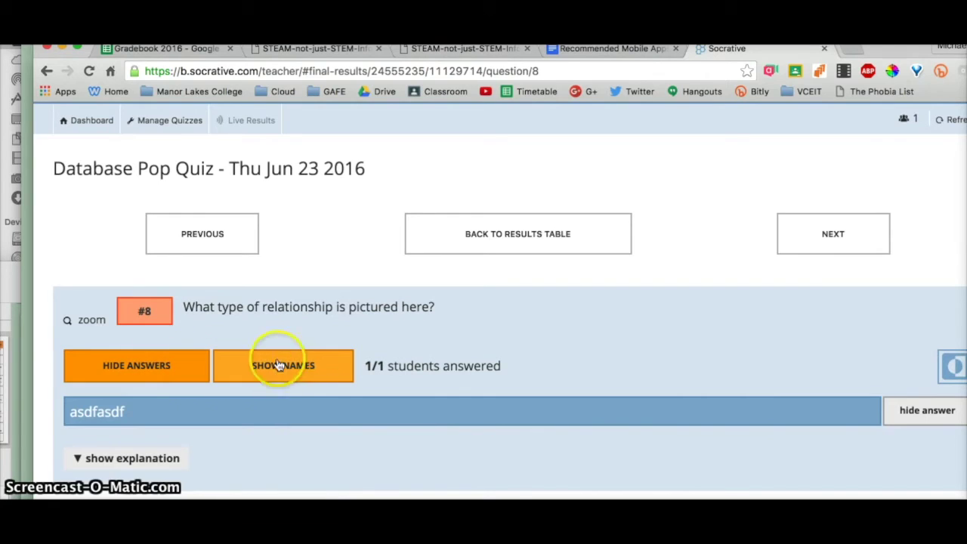
scroll(312, 372, down, 4)
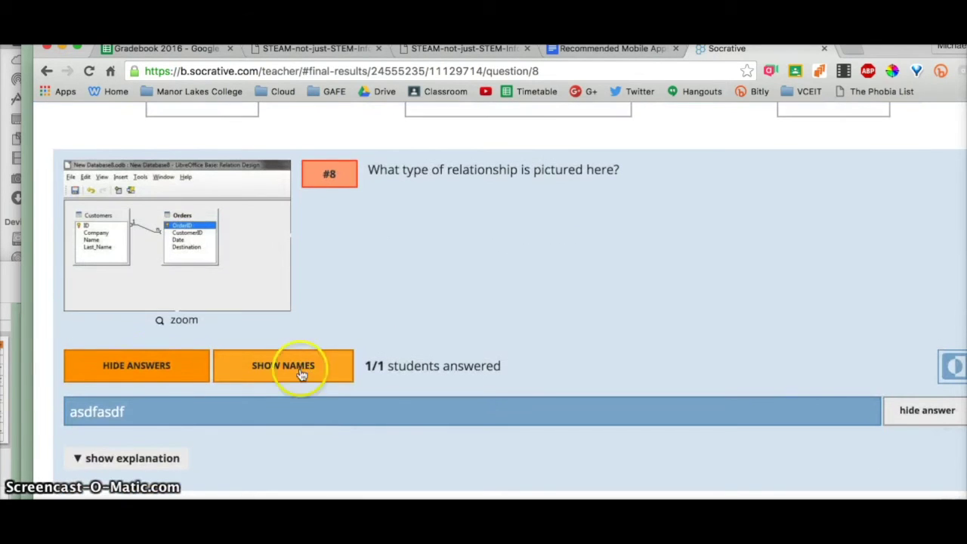
click(120, 368)
click(173, 370)
click(173, 371)
click(180, 369)
click(277, 368)
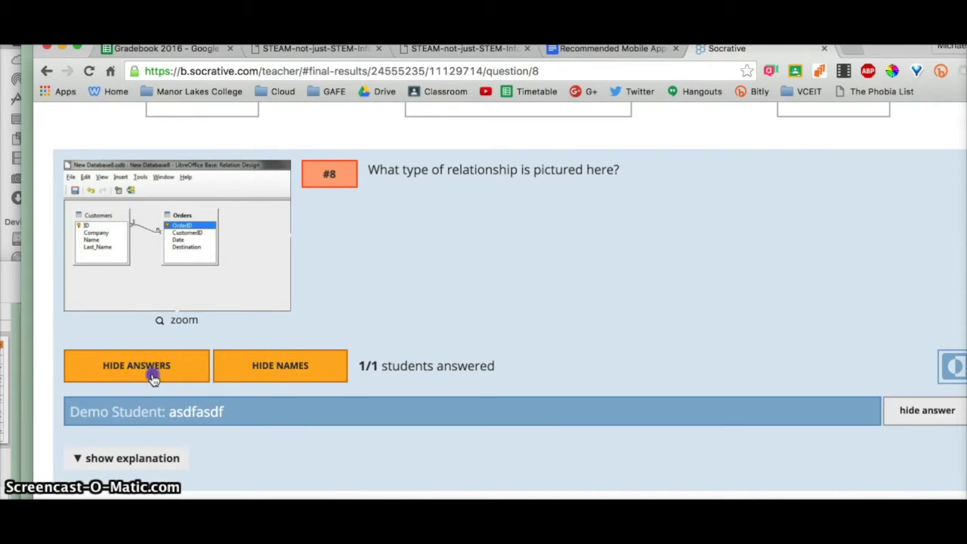
click(186, 373)
click(161, 378)
click(272, 387)
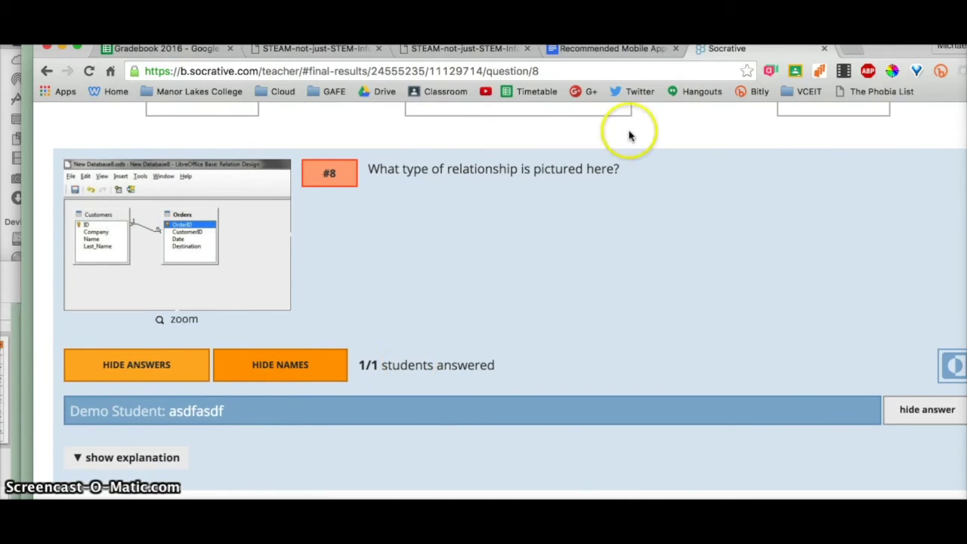
drag(876, 53, 820, 47)
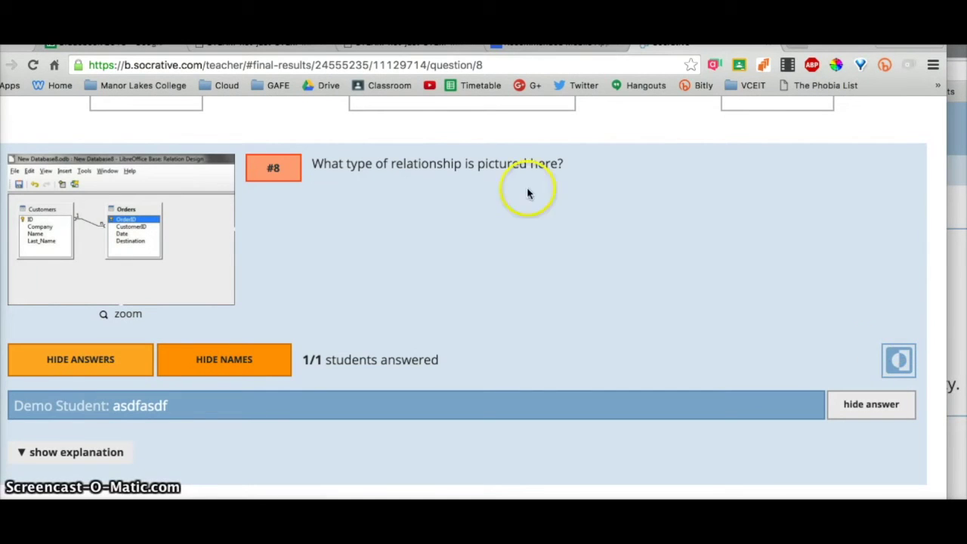
- Step back to question 1, forward through several questions, then return to the results table
scroll(449, 156, up, 3)
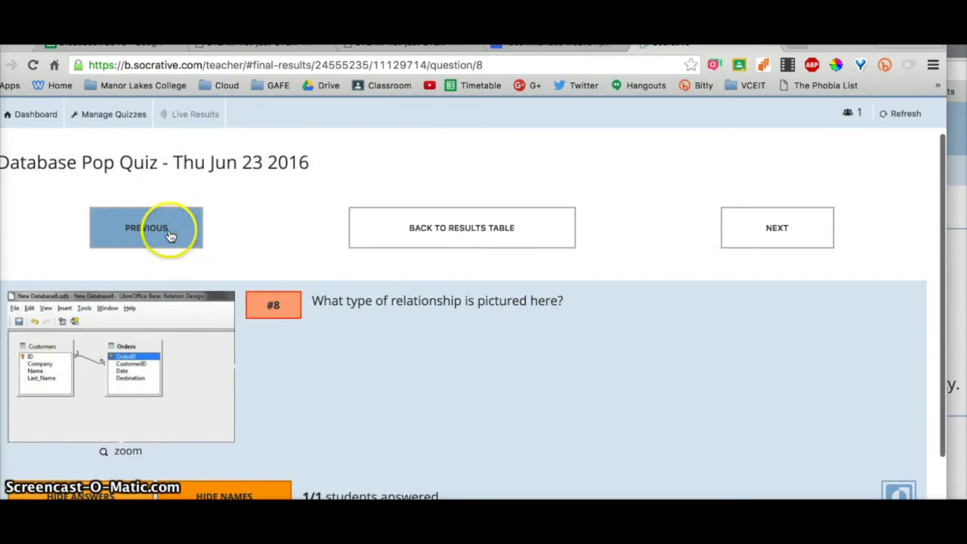
click(170, 236)
click(171, 246)
click(172, 250)
triple_click(172, 248)
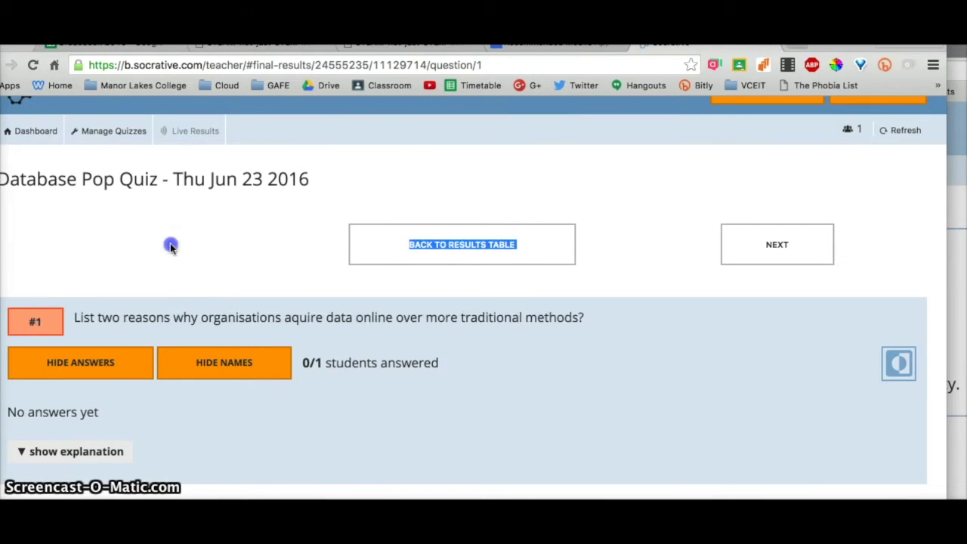
click(787, 243)
double_click(787, 243)
click(788, 243)
click(454, 247)
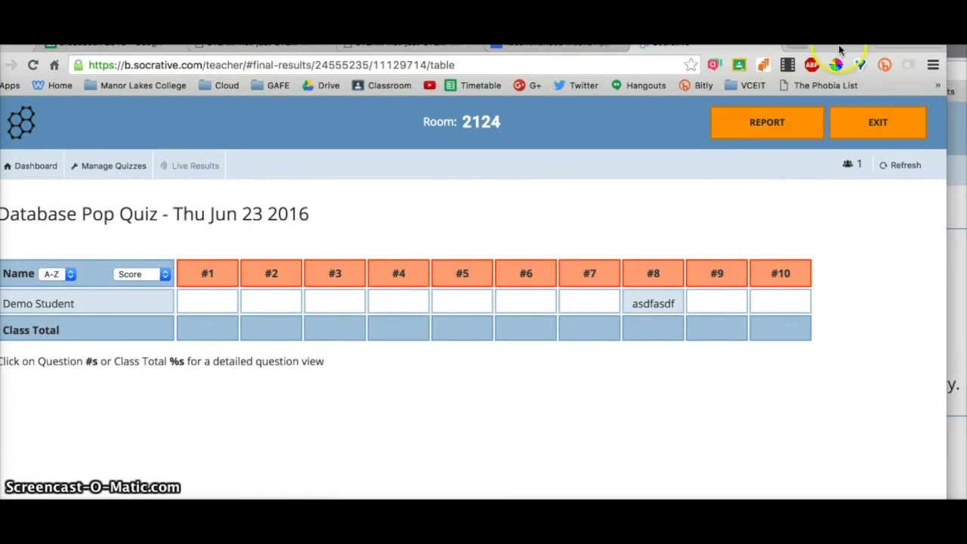
click(791, 126)
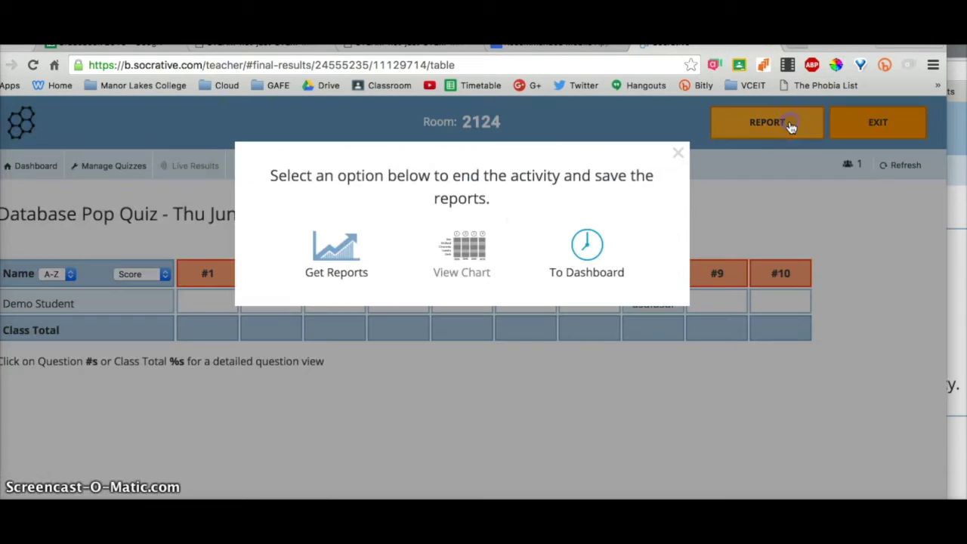
click(336, 248)
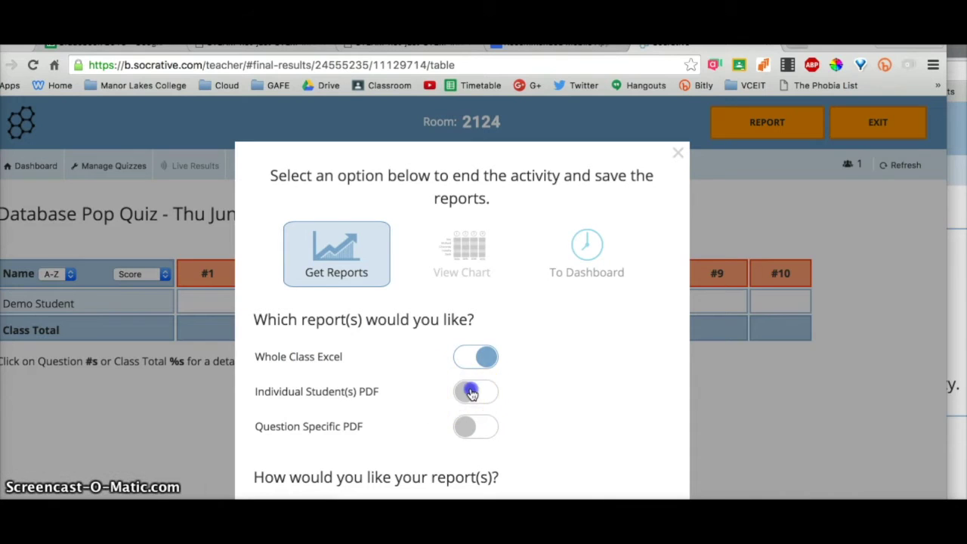
click(468, 431)
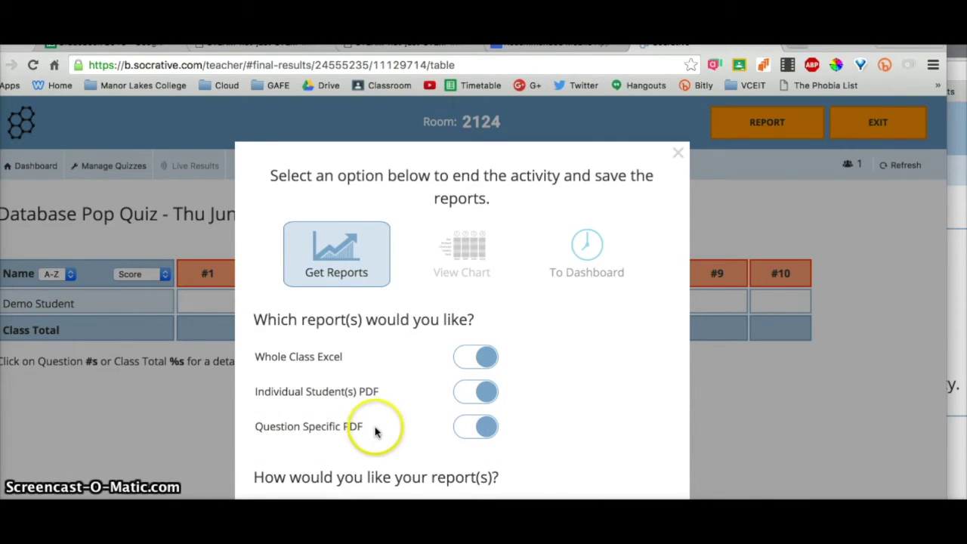
scroll(415, 433, down, 3)
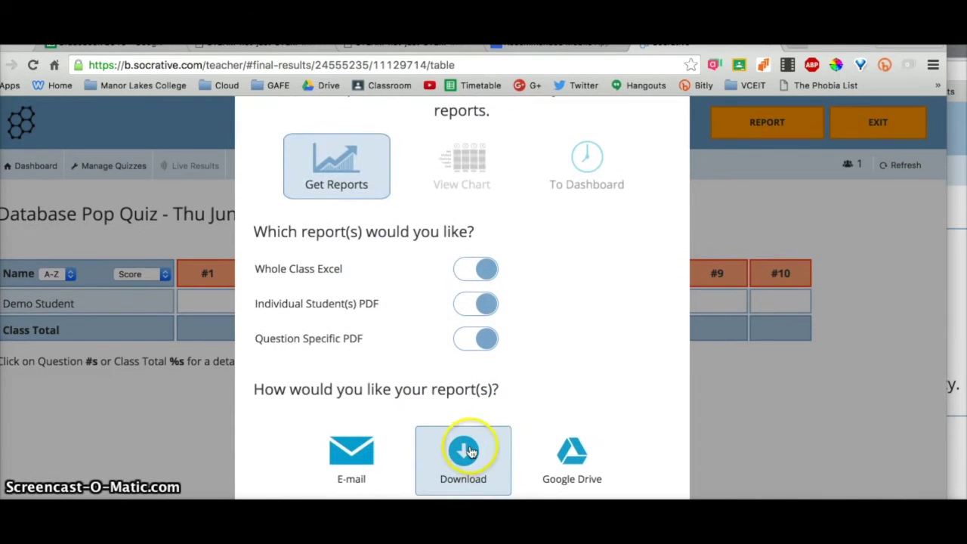
click(568, 446)
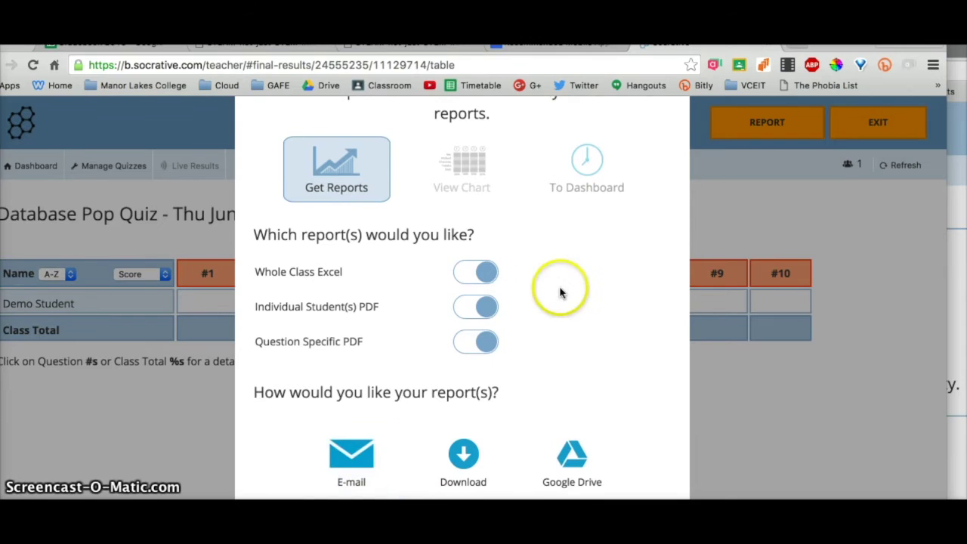
scroll(589, 264, up, 3)
click(679, 154)
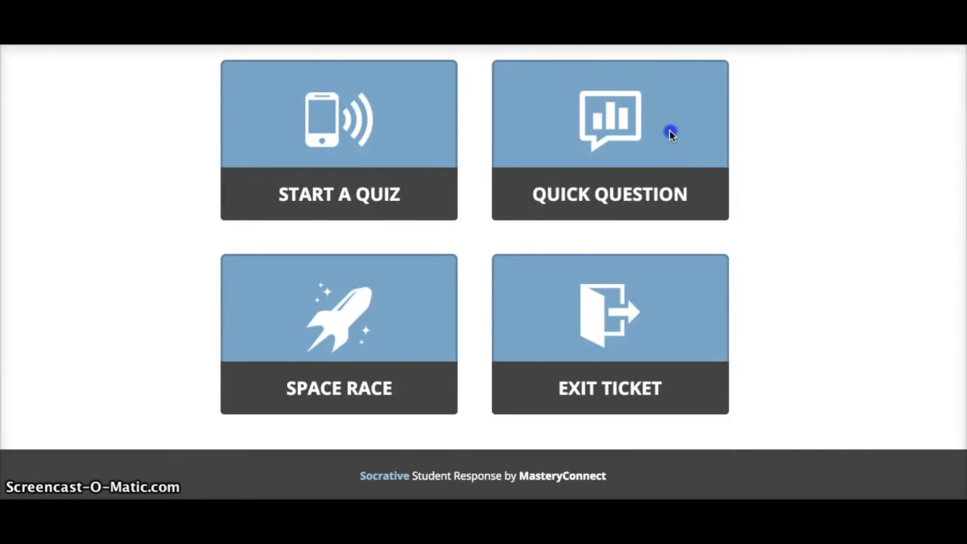
- Start a Quick Question activity for room 2124 from the dashboard
click(667, 117)
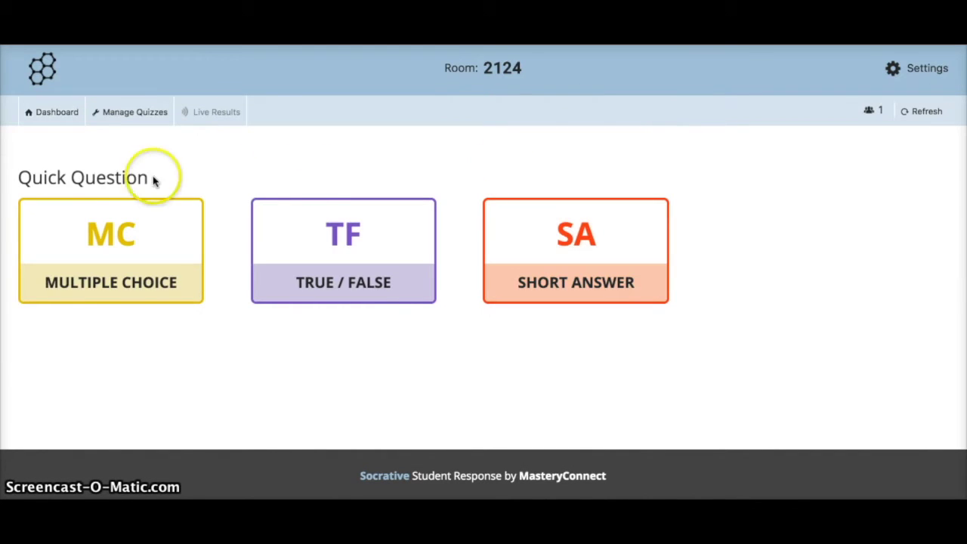
- Launch a Multiple Choice quick question and switch to the student's window
click(106, 243)
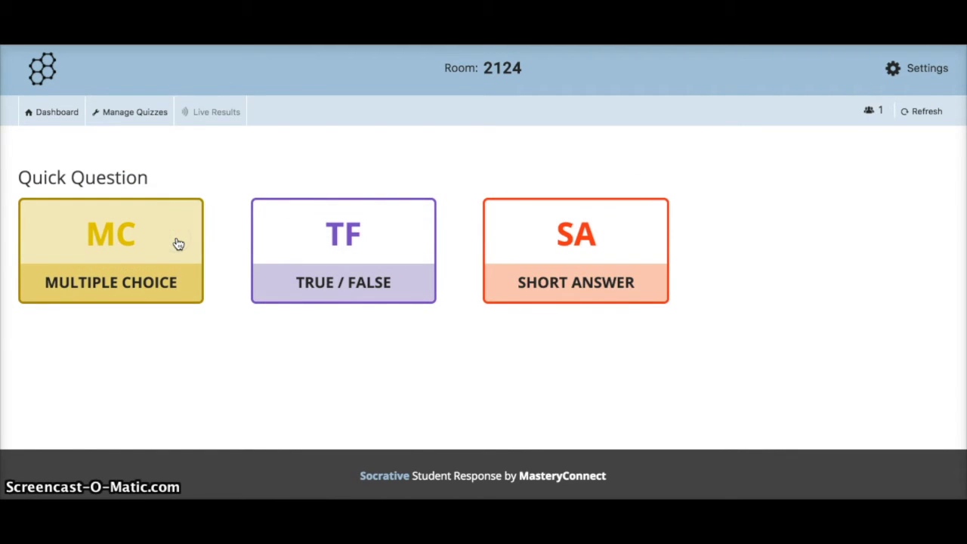
click(189, 260)
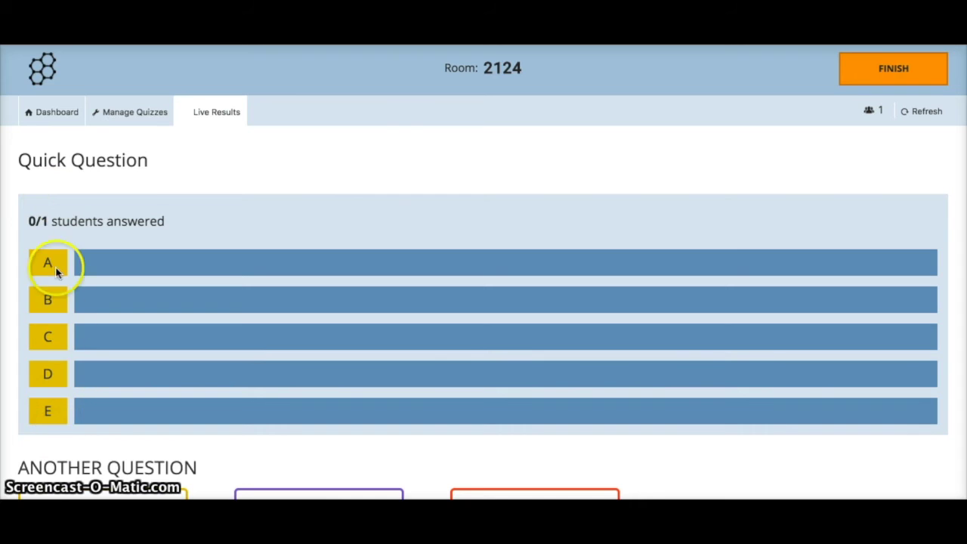
key(ctrl+Right)
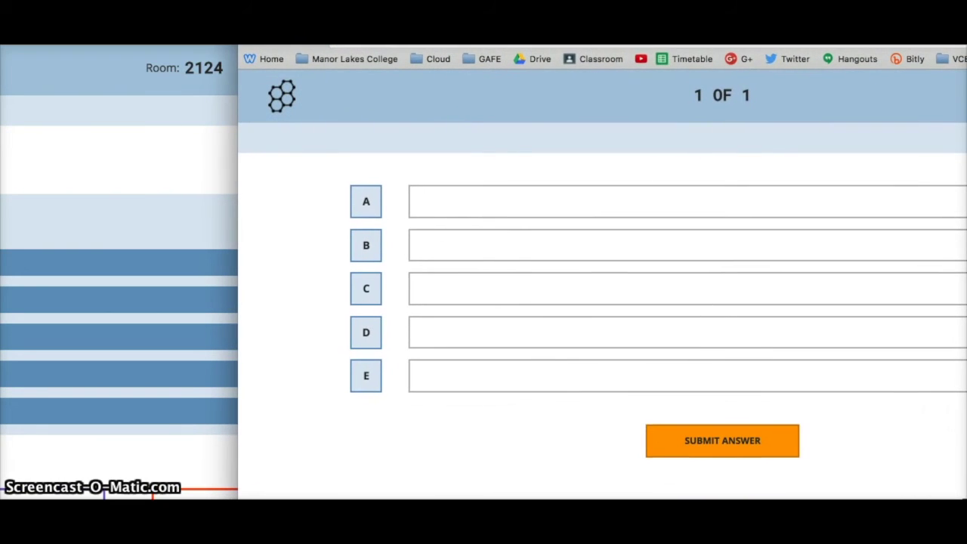
- As the student, try answers A–D, keep only C selected, and submit it
click(476, 211)
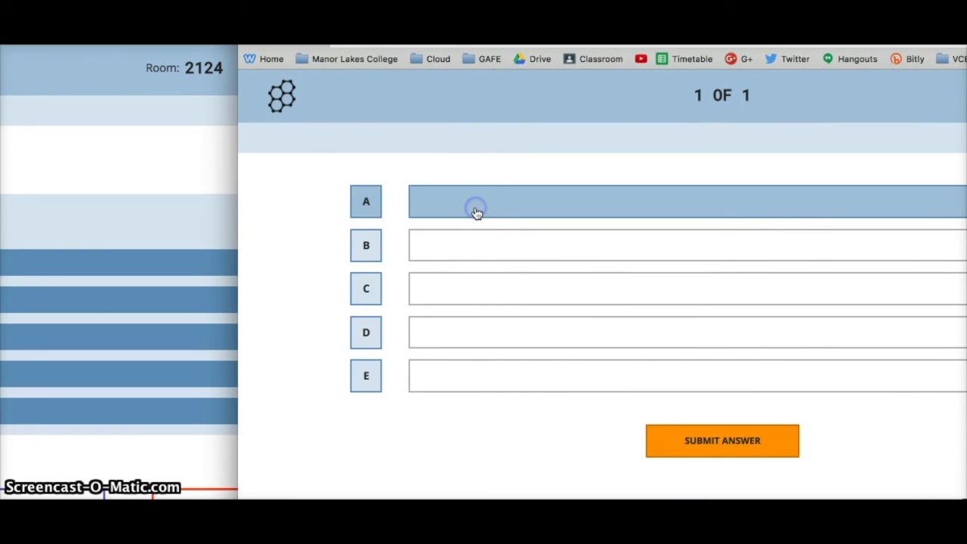
click(484, 264)
click(488, 288)
click(487, 336)
click(488, 337)
click(525, 243)
click(532, 211)
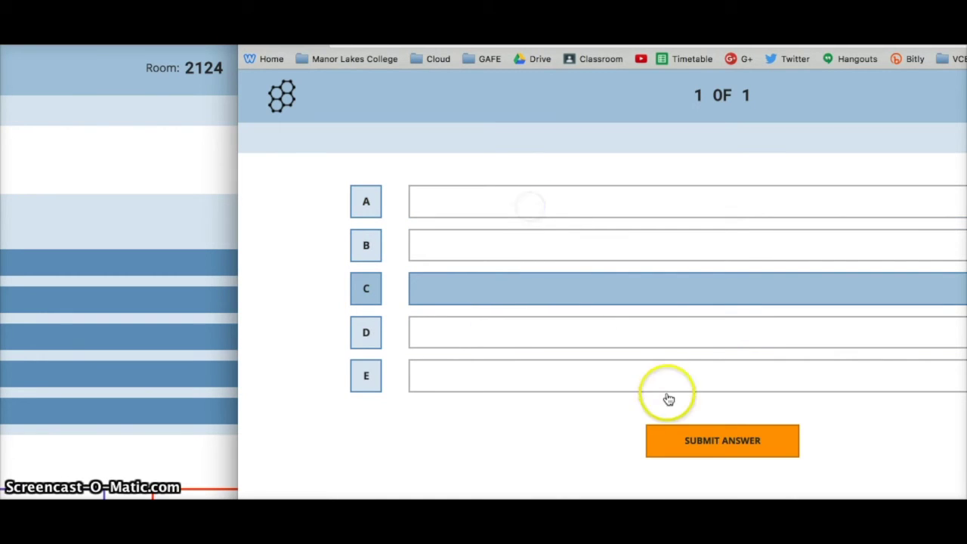
click(708, 441)
click(501, 133)
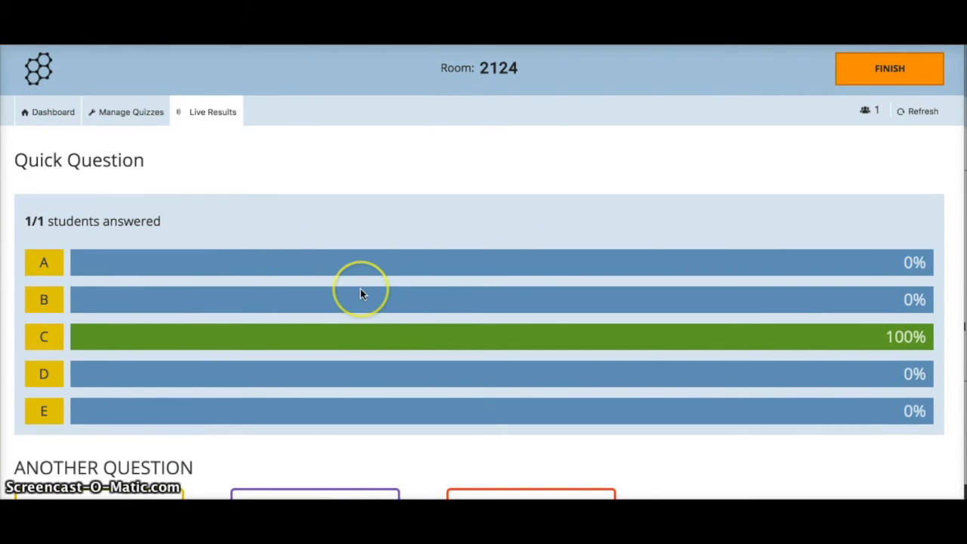
- Launch a True/False quick question and submit False as the demo student
scroll(394, 325, down, 4)
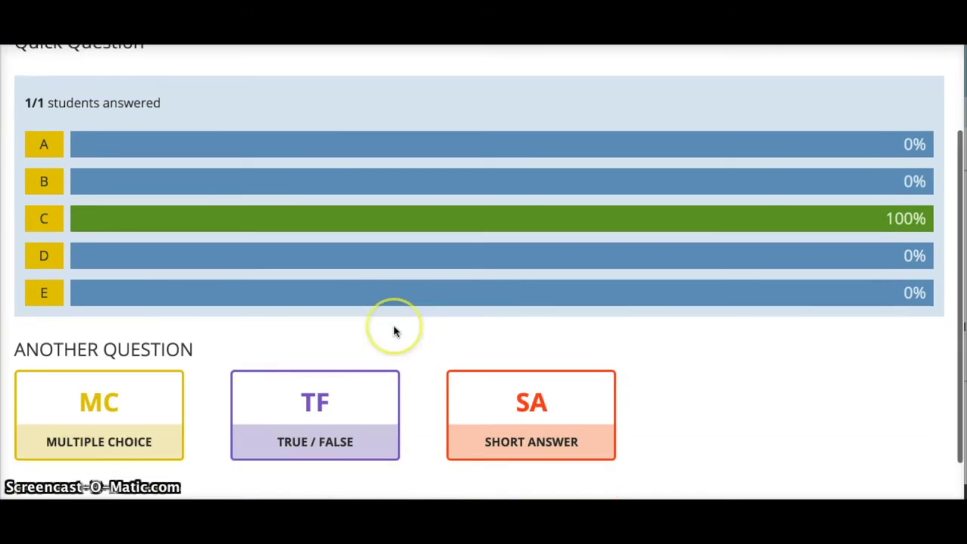
scroll(393, 331, up, 1)
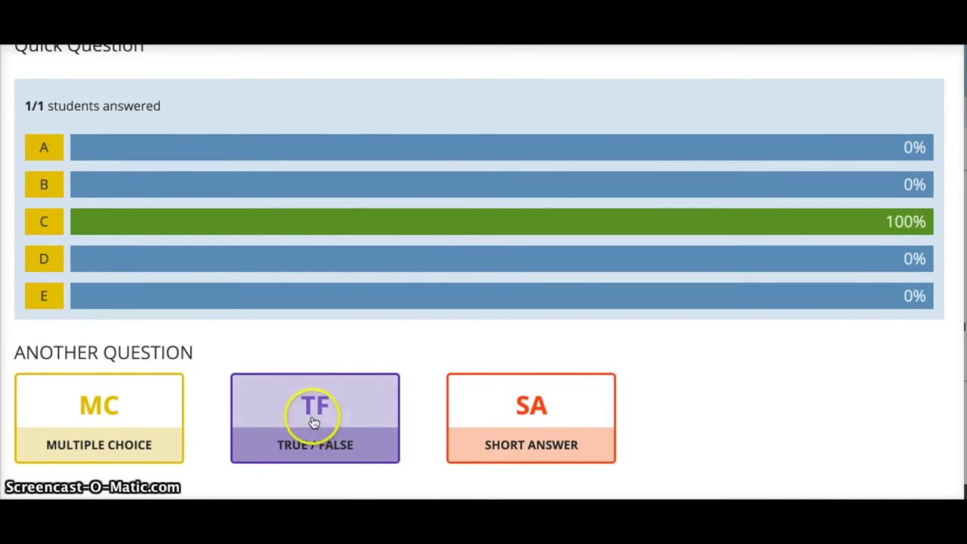
click(372, 394)
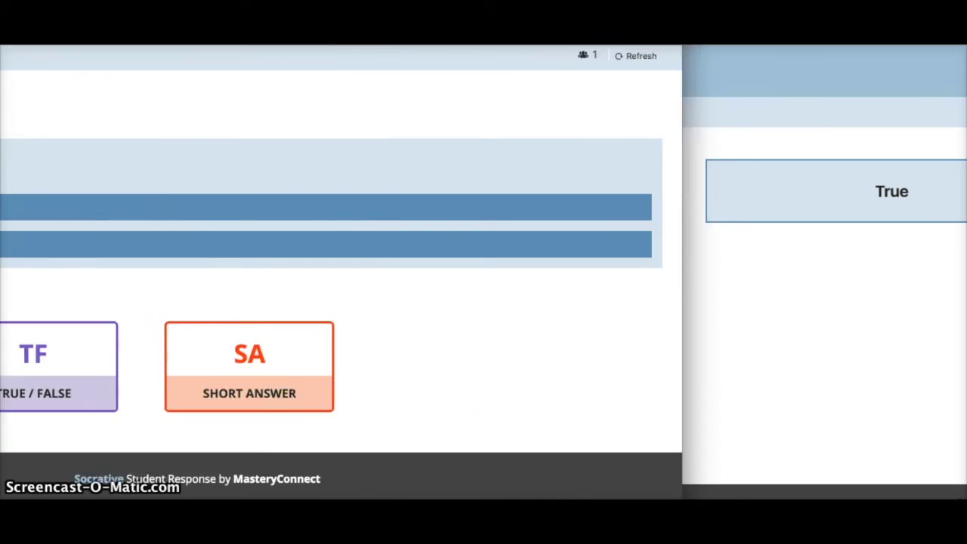
click(587, 83)
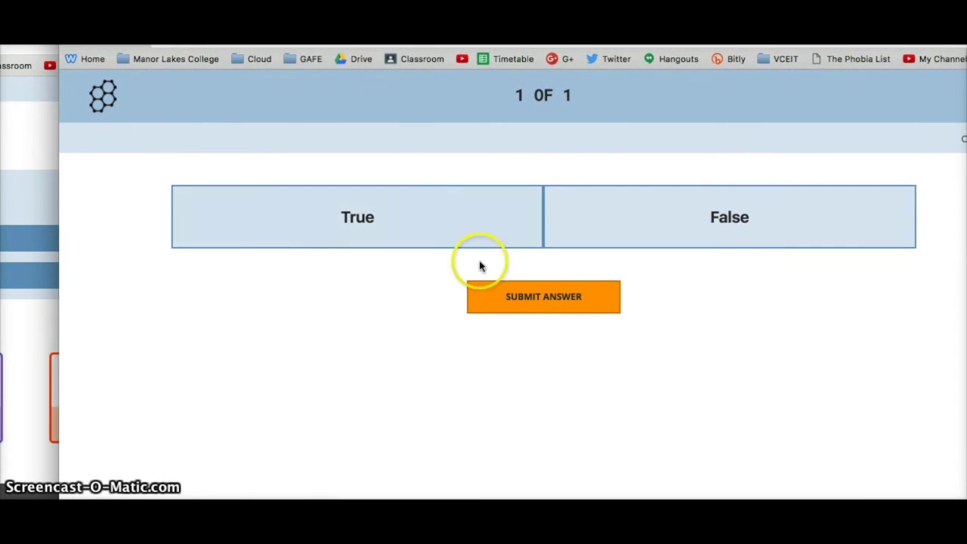
click(670, 195)
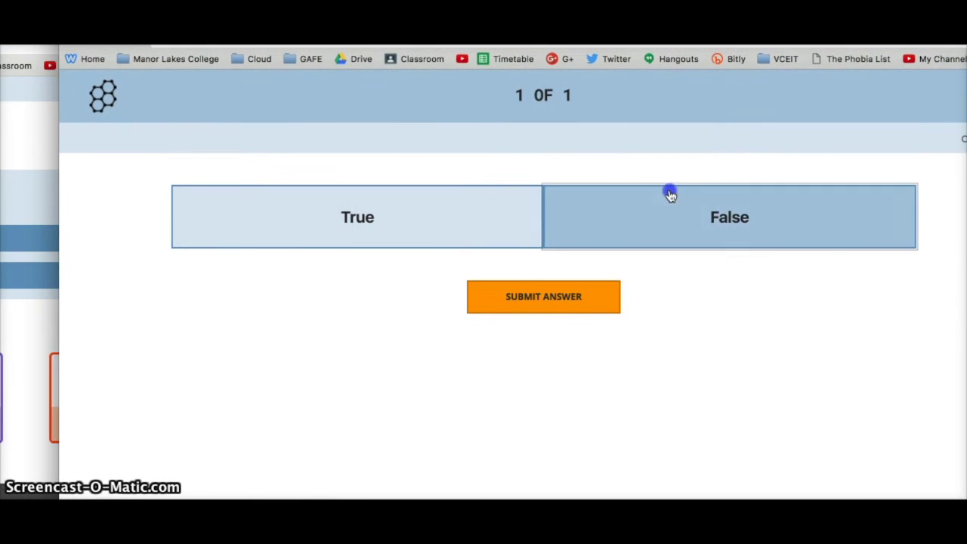
click(570, 296)
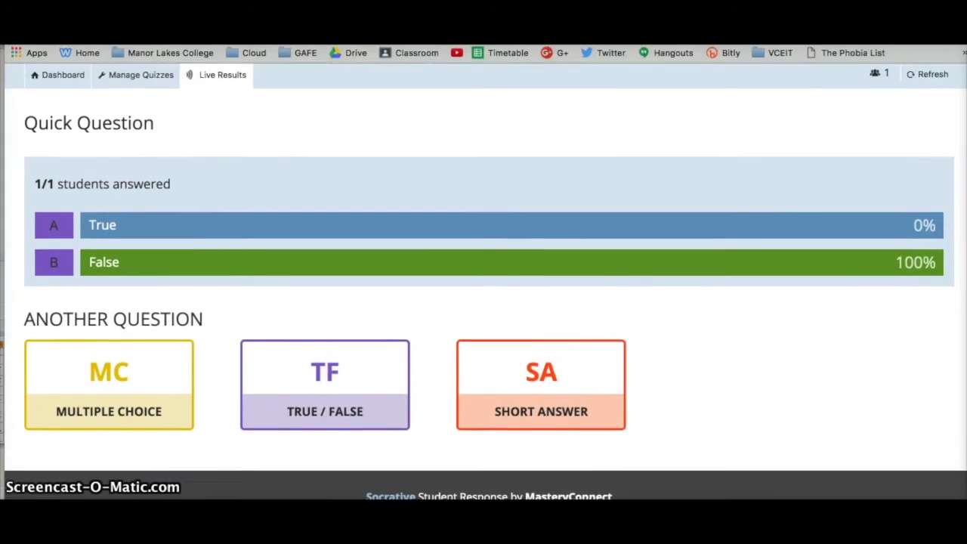
- Start a short-answer quick question with one response per student and anonymous answers
click(594, 355)
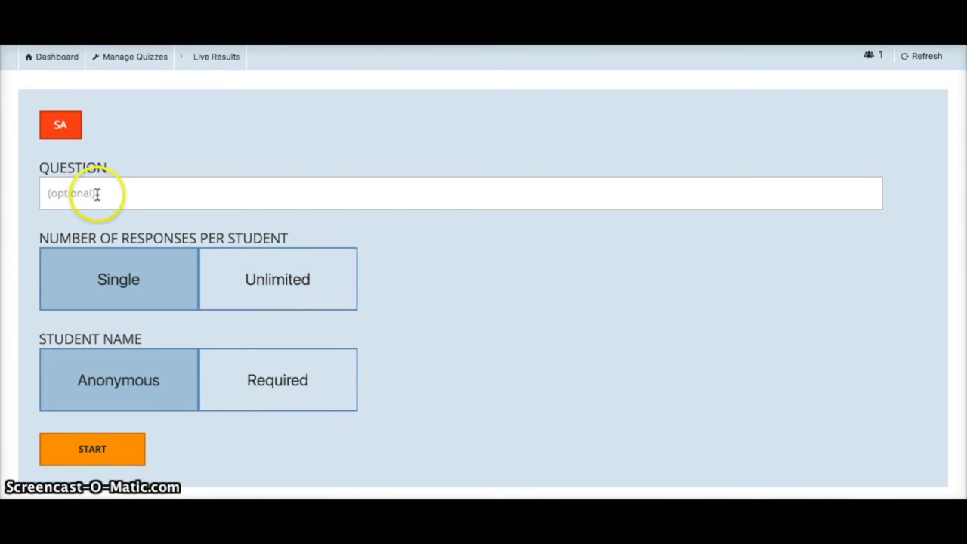
click(153, 272)
click(277, 378)
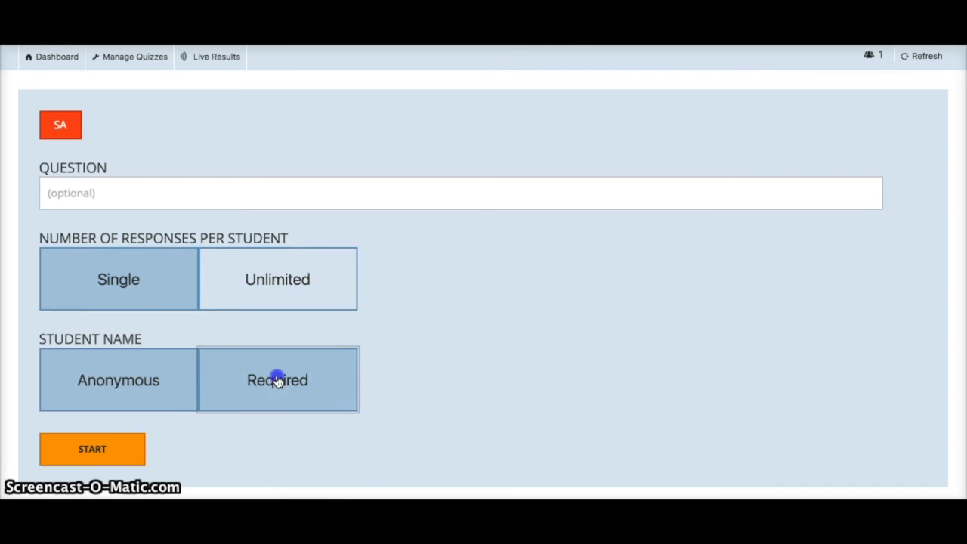
click(114, 383)
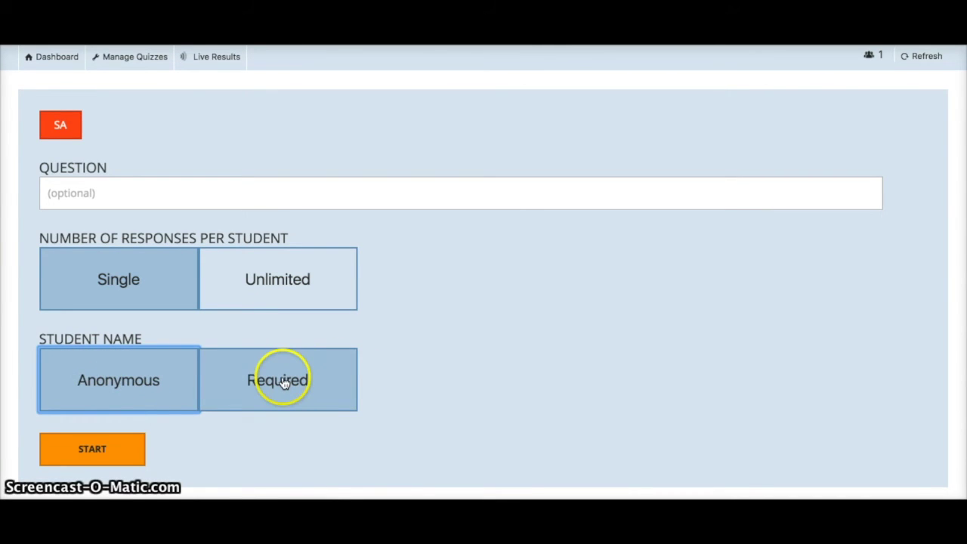
click(112, 447)
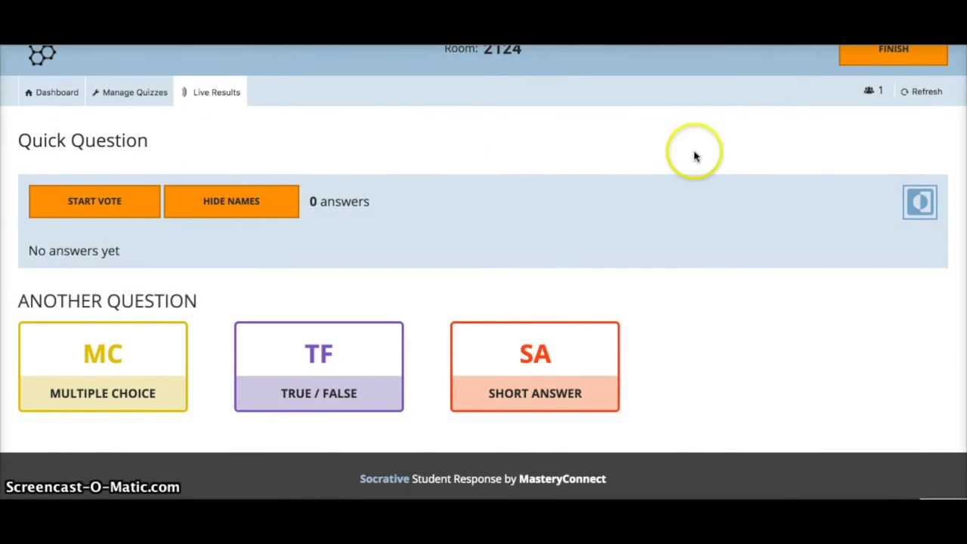
- Submit a short answer from the student window and return to the teacher's view
key(ctrl+Right)
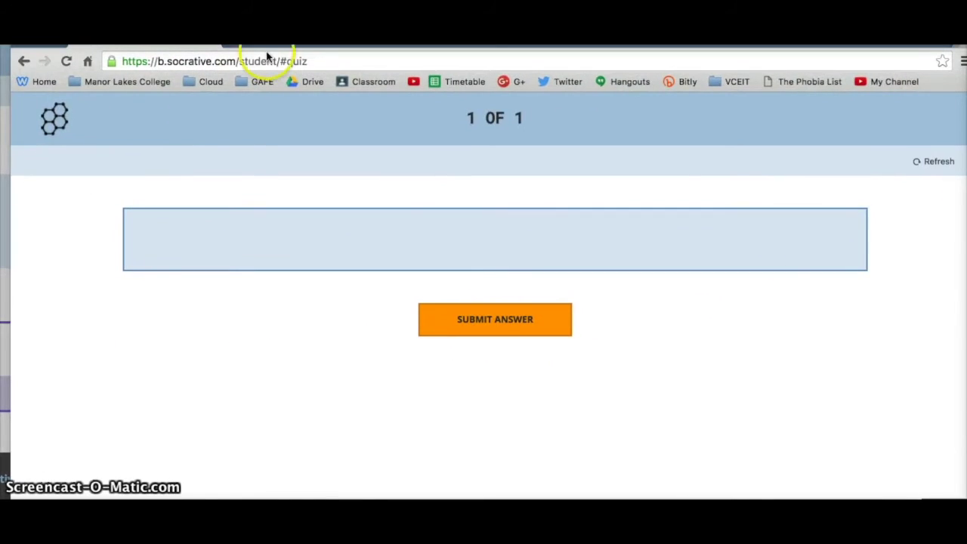
click(217, 243)
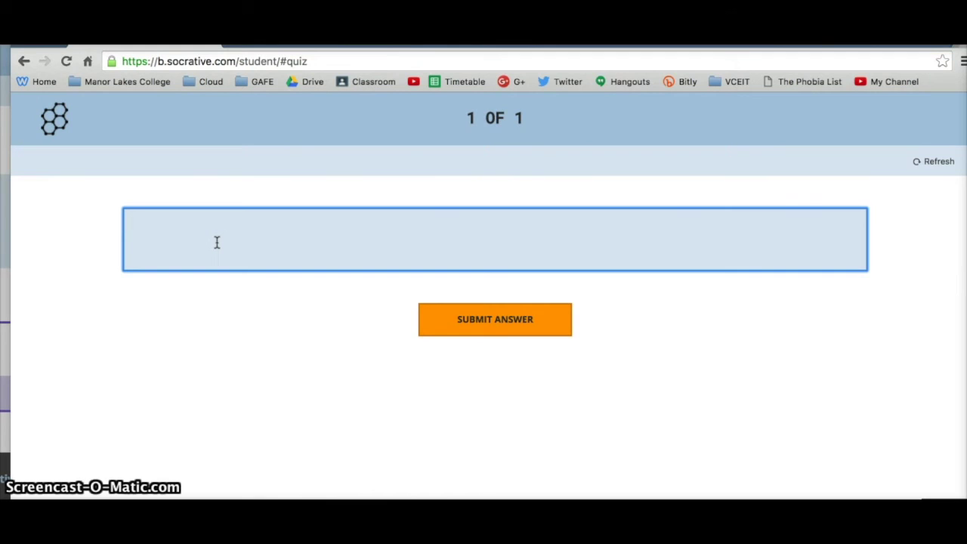
click(461, 324)
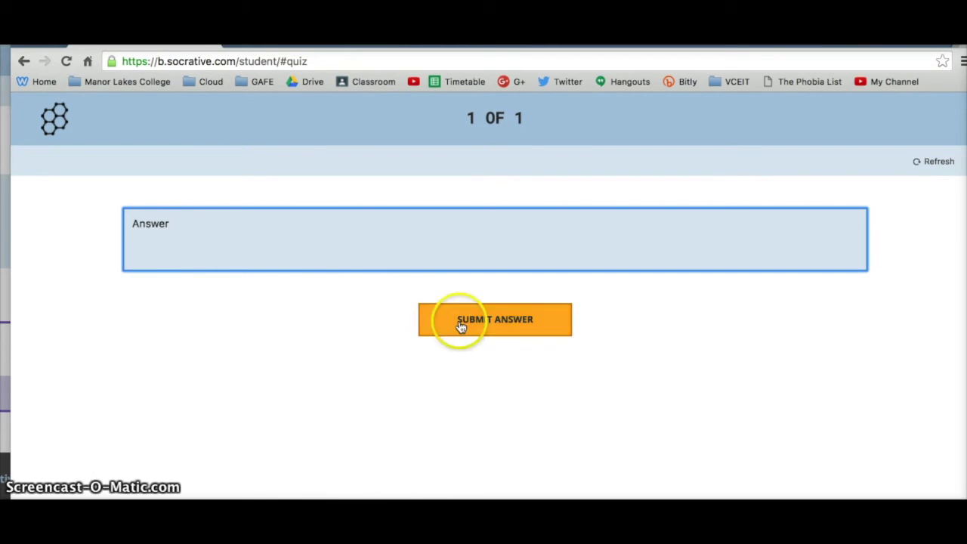
click(406, 48)
key(ctrl+Left)
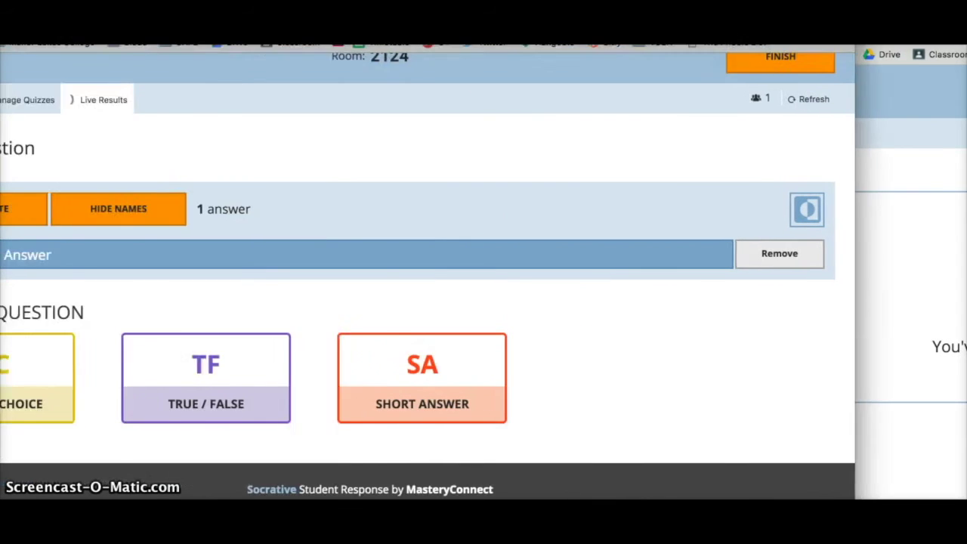
- Hide student names and remove the leftover anonymous answer from the live results
click(225, 206)
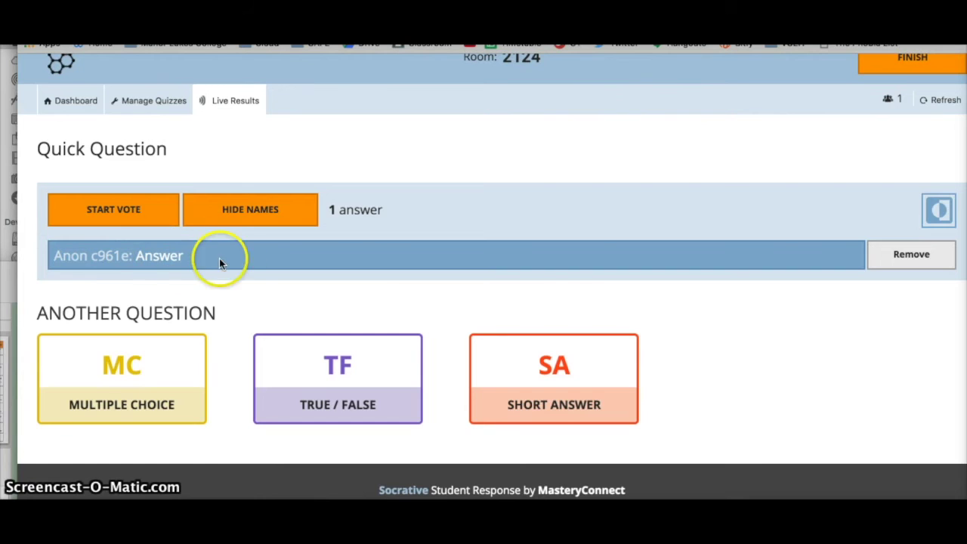
click(899, 256)
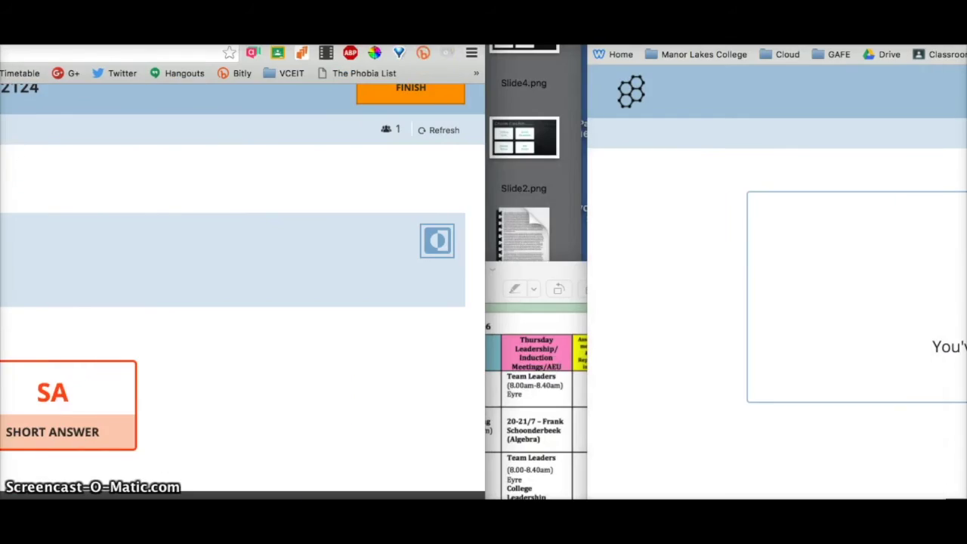
click(822, 242)
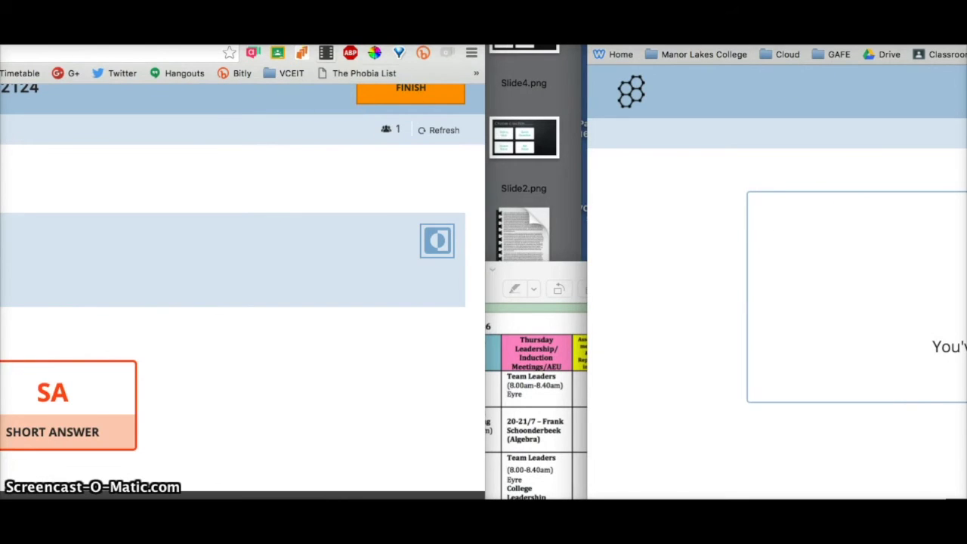
key(ctrl+Left)
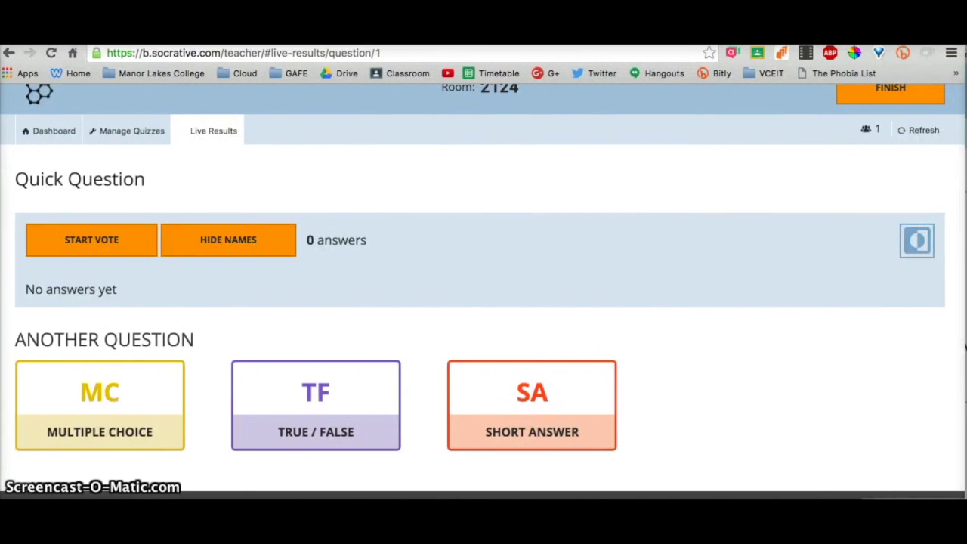
- Launch short answer 'Answer the teacher's question....' with unlimited responses and required names, replacing the current activity
click(901, 94)
click(579, 403)
click(134, 274)
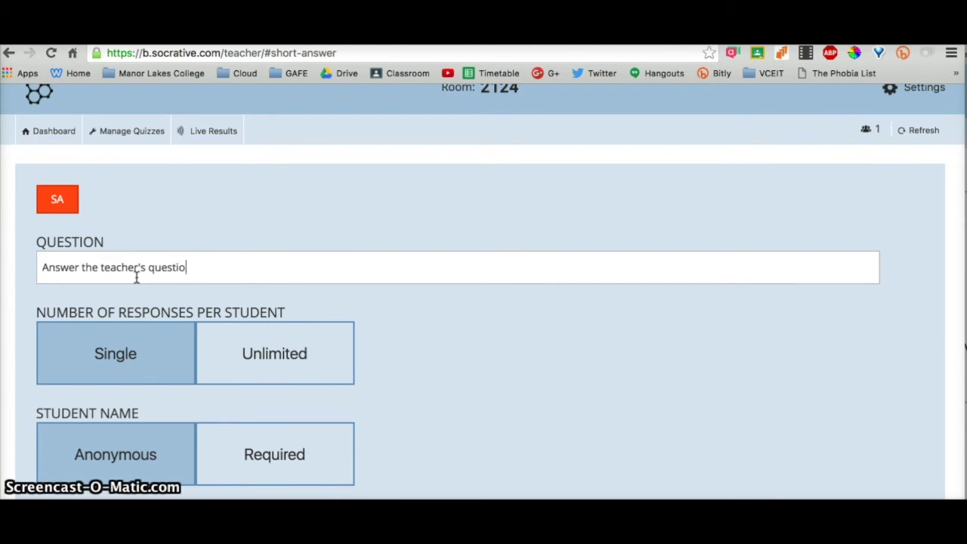
click(270, 358)
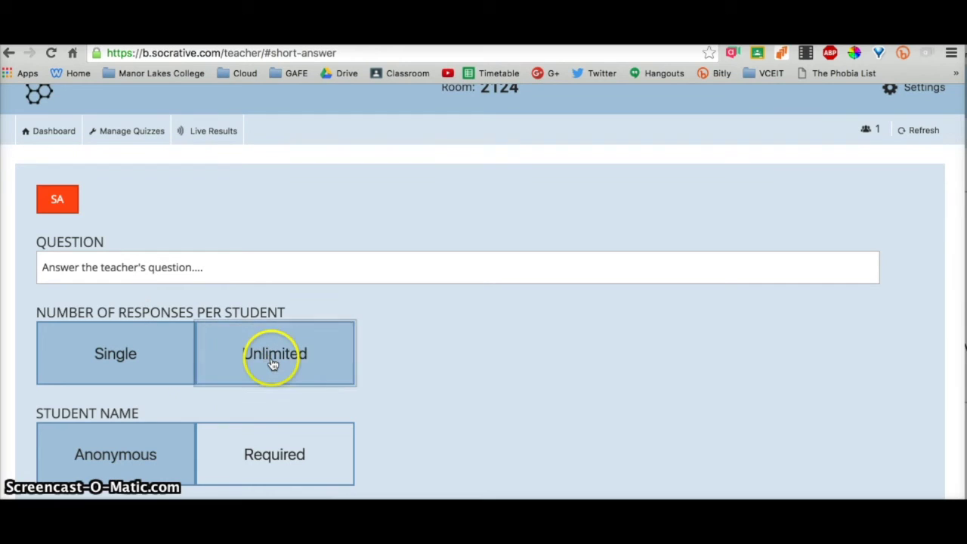
click(214, 459)
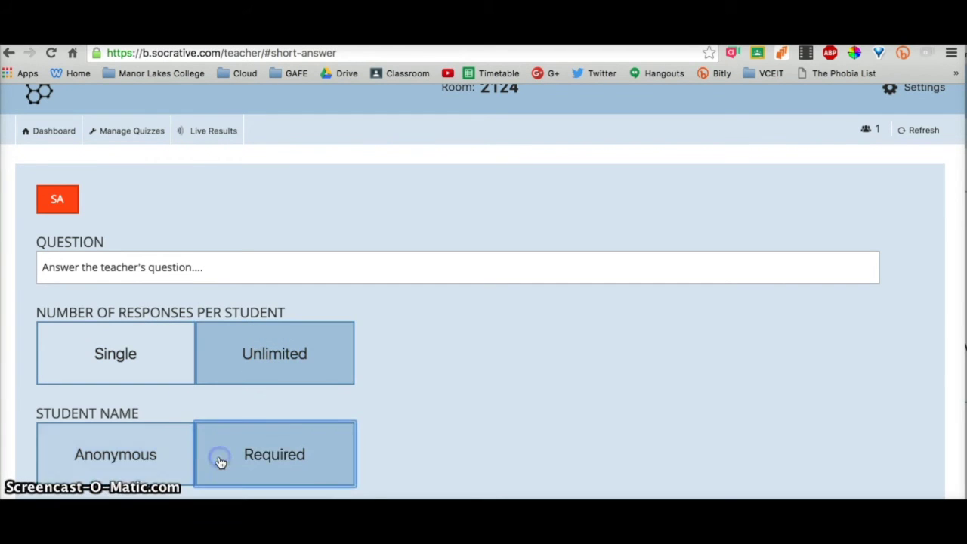
scroll(159, 318, down, 2)
click(119, 422)
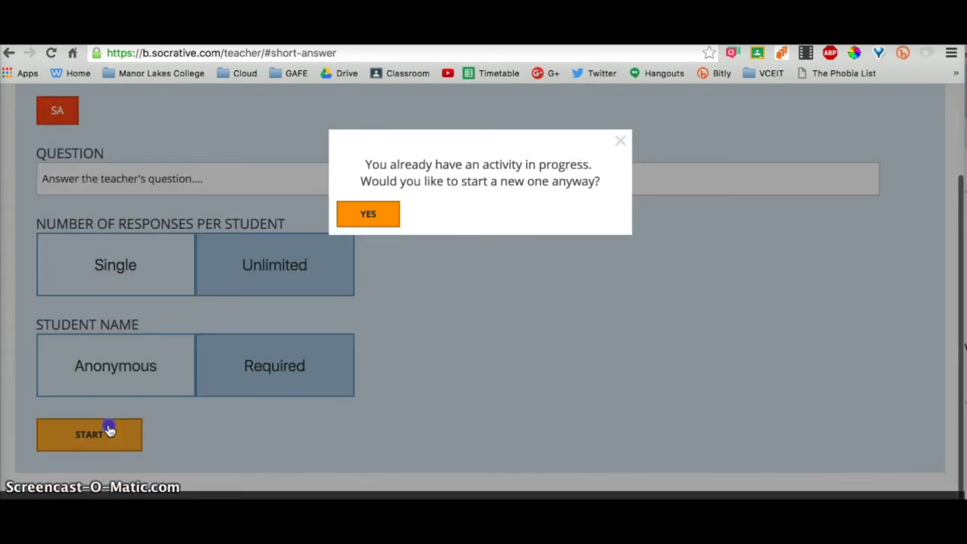
click(387, 214)
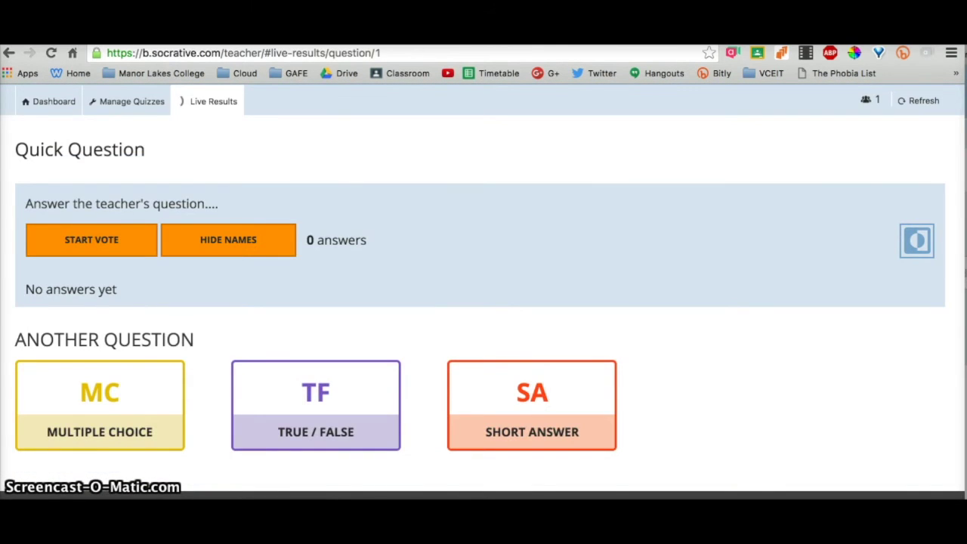
- Bring the student window to full screen and confirm the demo student's name
key(ctrl+super+f)
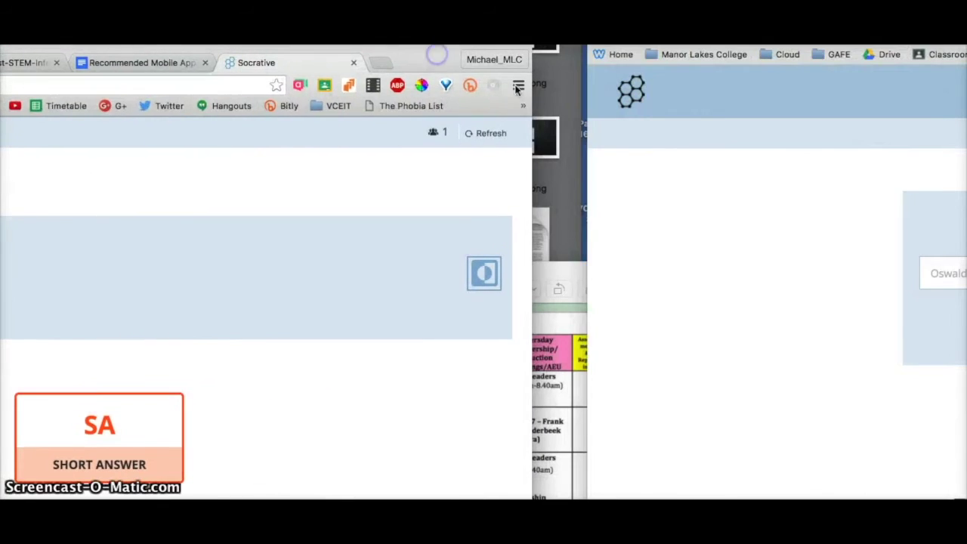
click(717, 158)
key(ctrl+super+f)
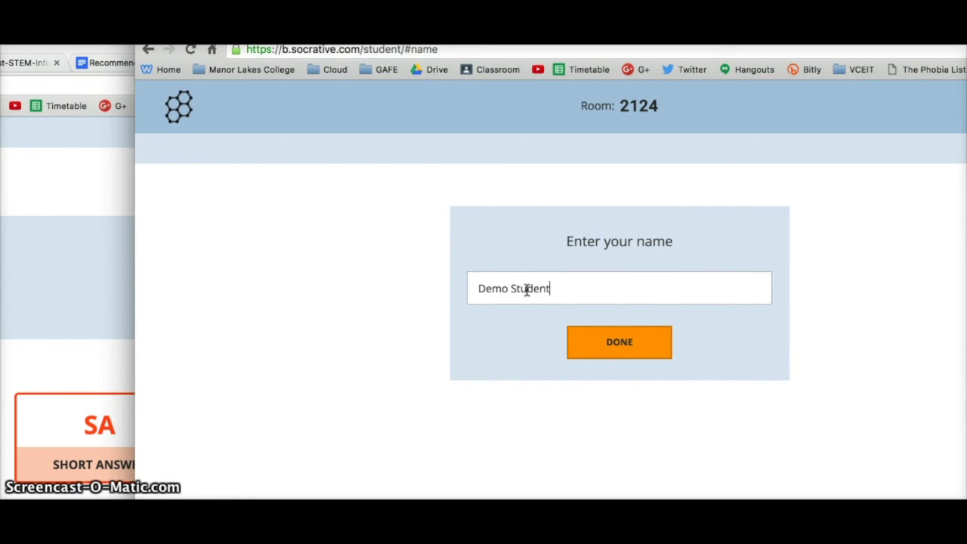
click(661, 346)
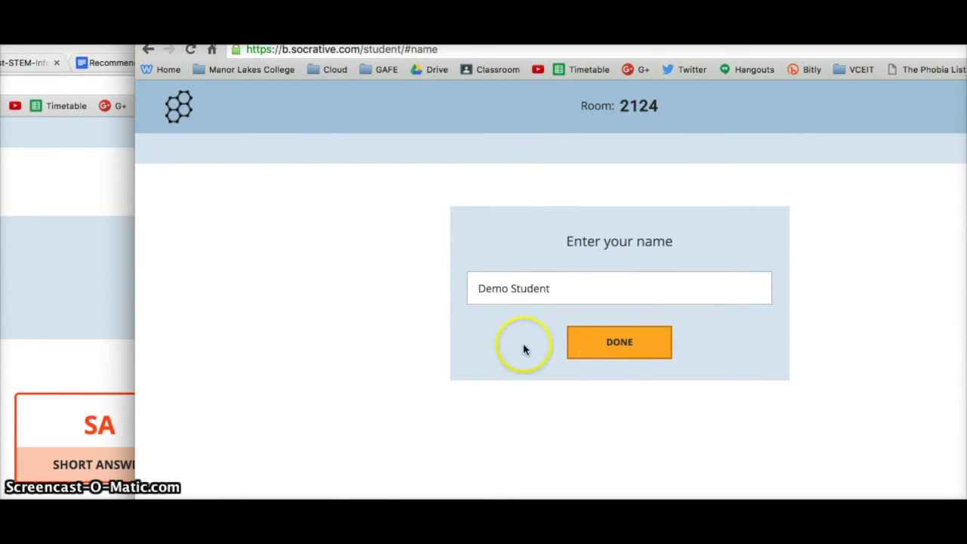
- Submit the answers Hi, Hello, G'day and Yo!, then maximise the teacher's results window
click(455, 261)
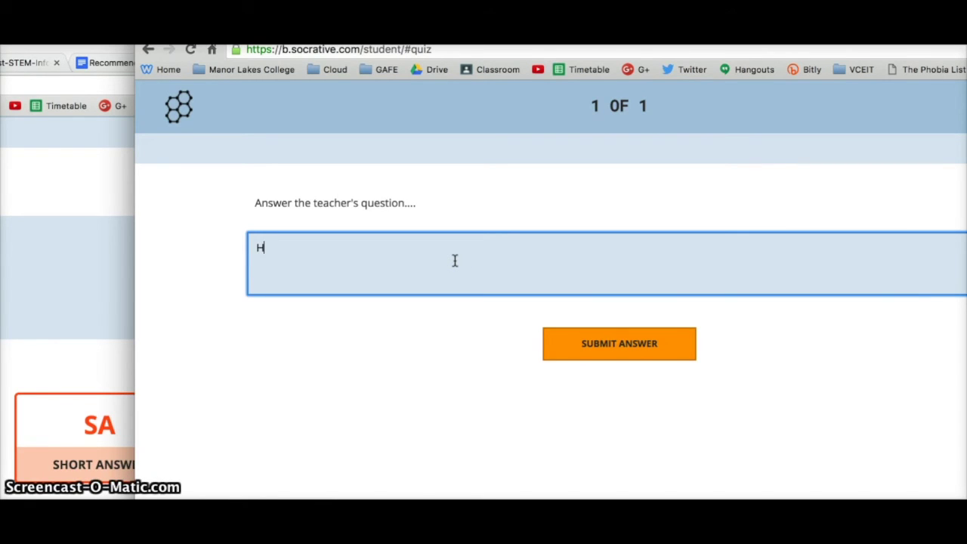
click(597, 330)
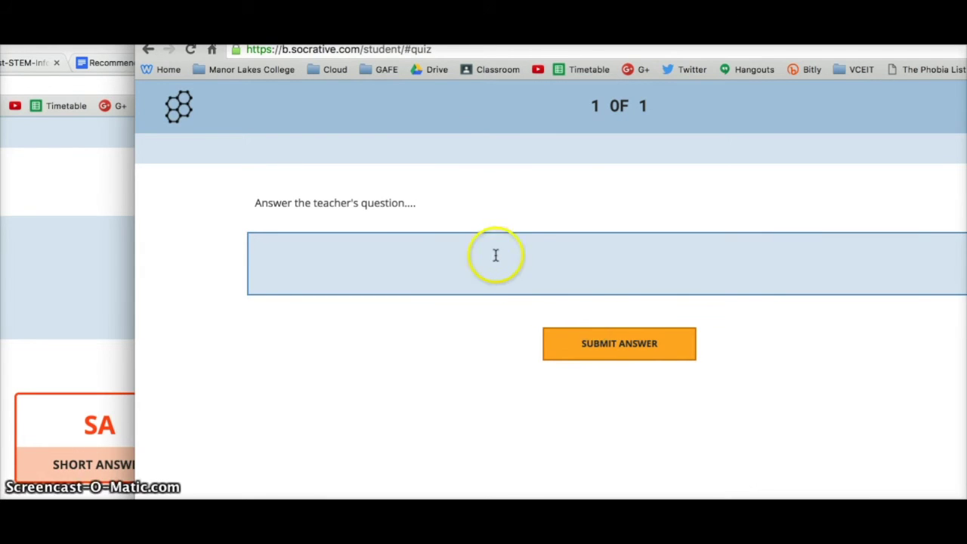
click(384, 257)
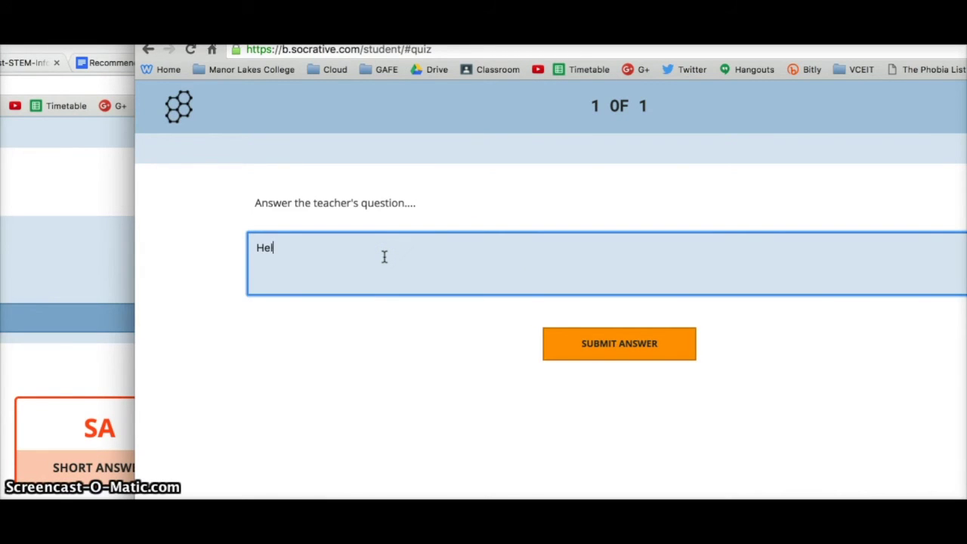
click(552, 333)
click(411, 259)
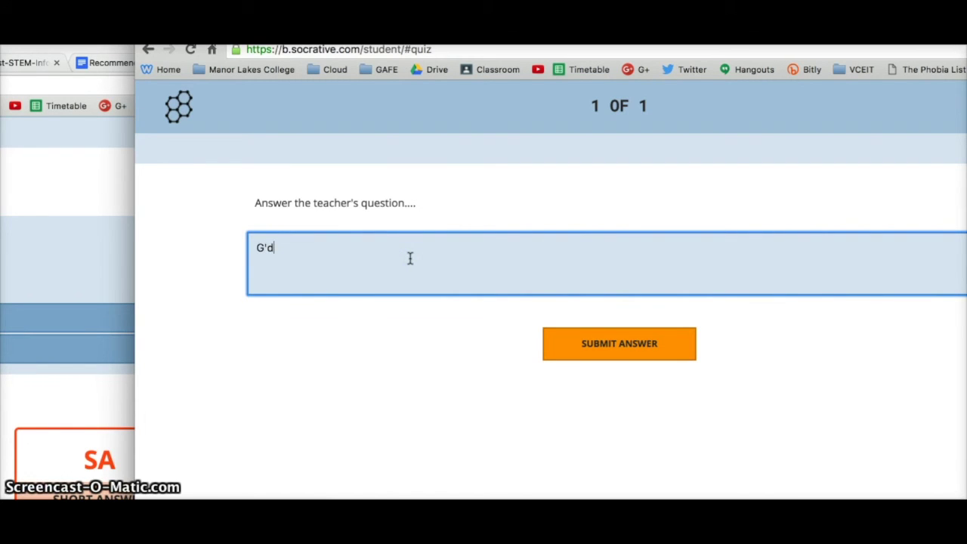
click(620, 343)
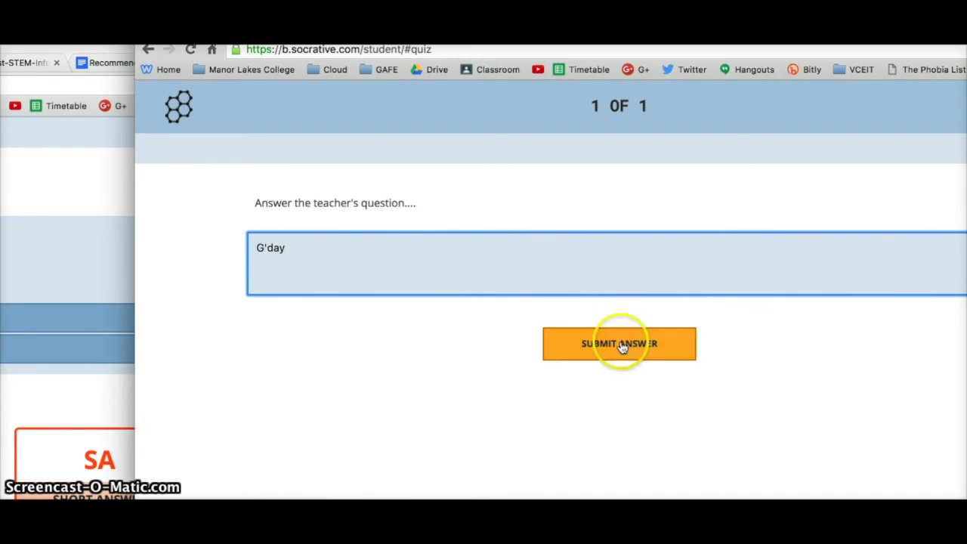
click(322, 252)
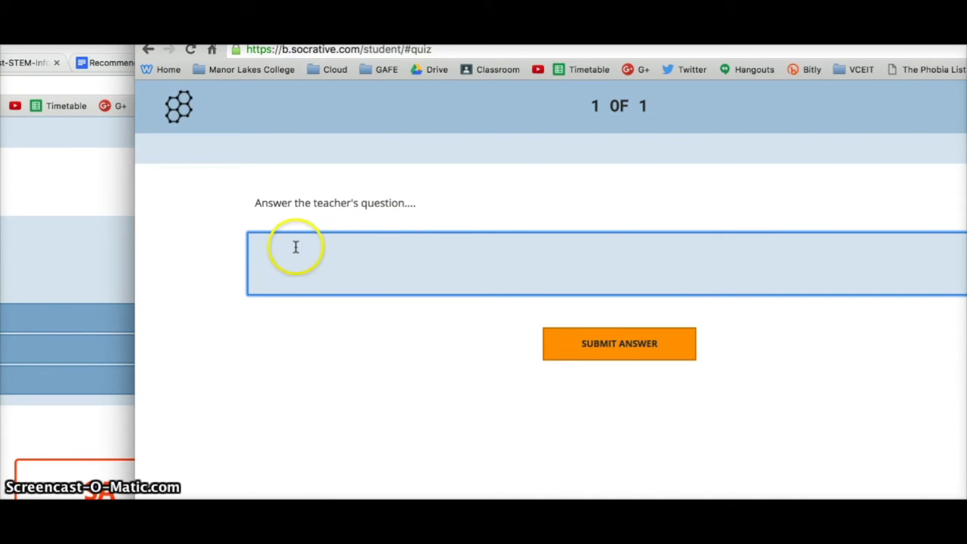
click(578, 354)
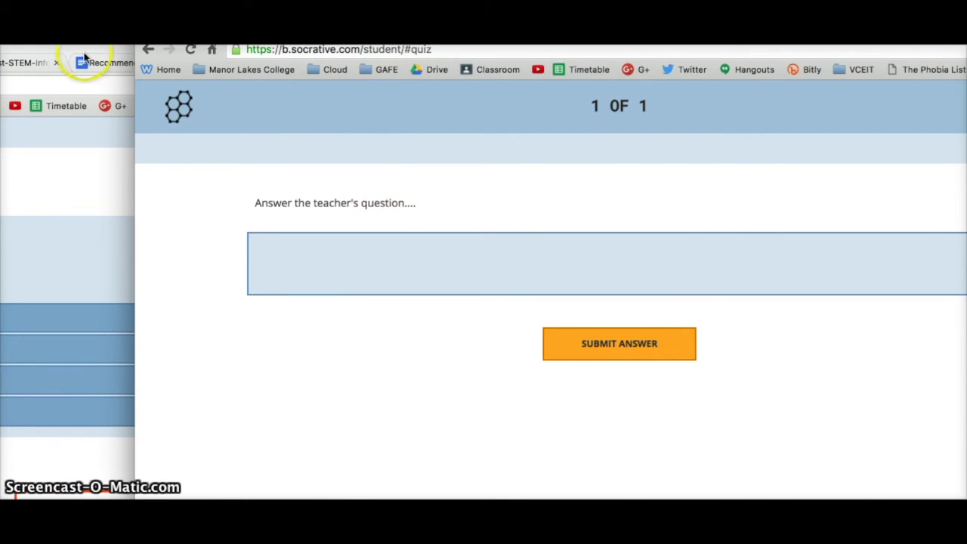
drag(302, 38, 860, 1)
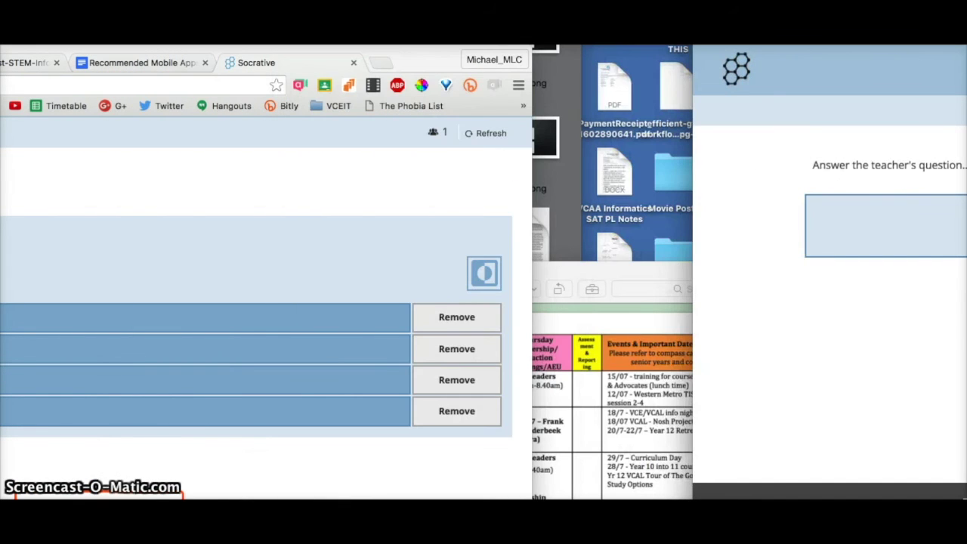
double_click(454, 64)
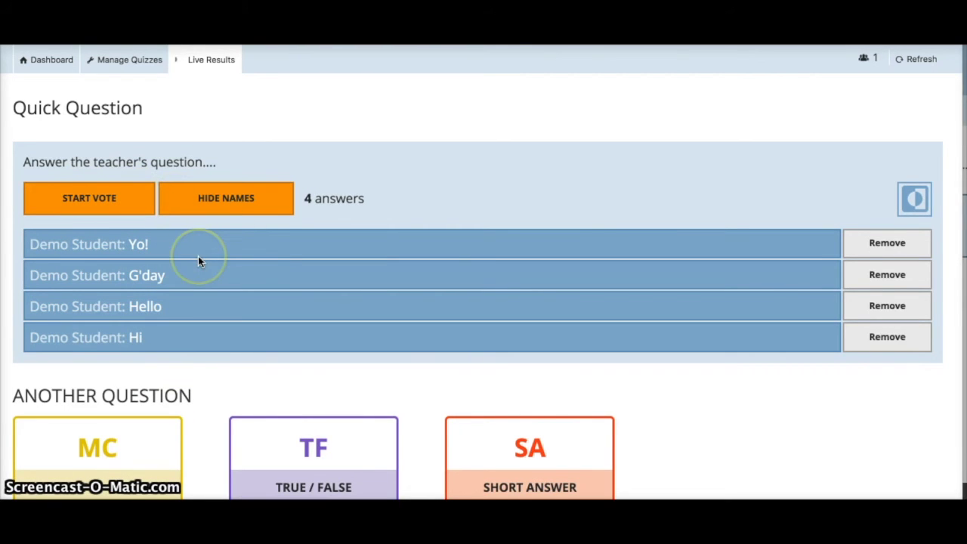
- Start and confirm a vote on the four answers Yo!, G'day, Hello and Hi
click(129, 201)
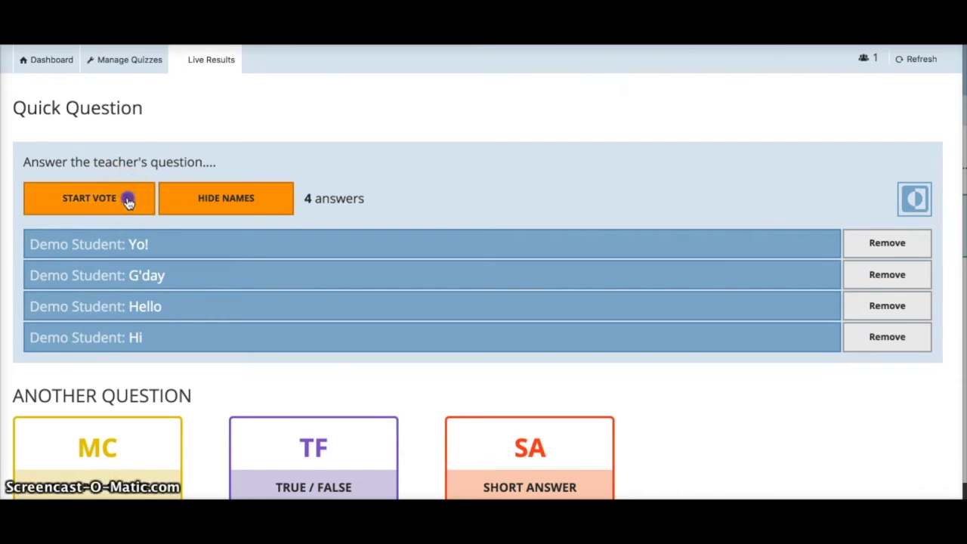
click(358, 143)
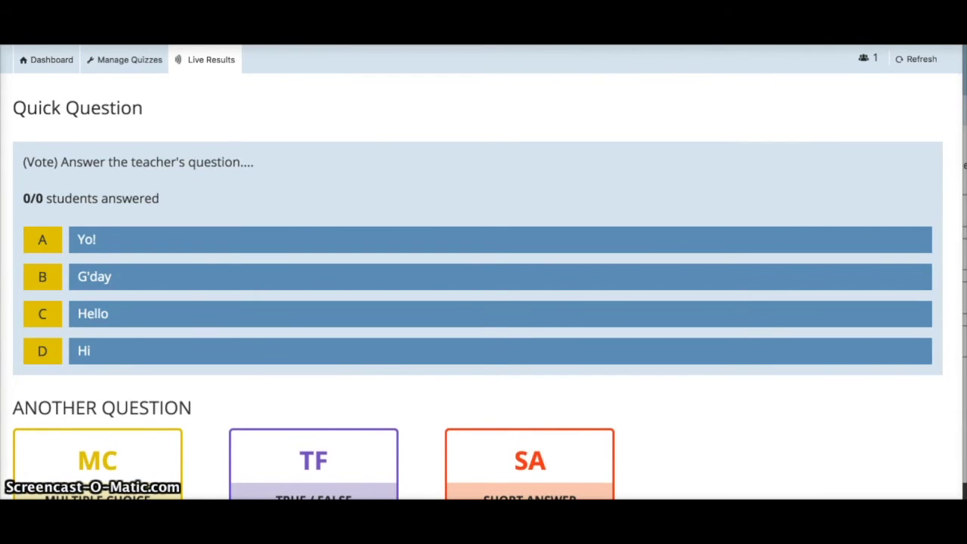
key(ctrl+Right)
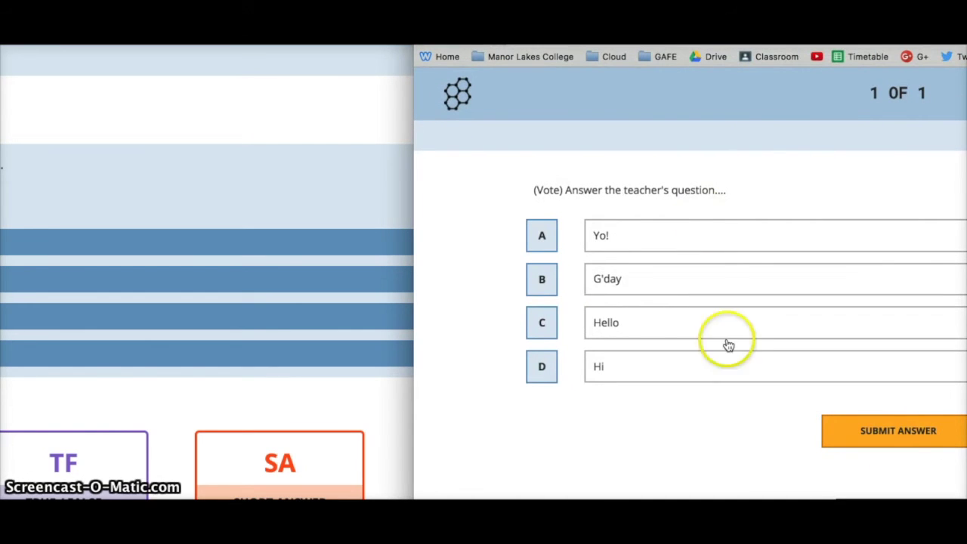
- Vote for option B, G'day, as the student and check the teacher's live results
click(618, 282)
click(862, 436)
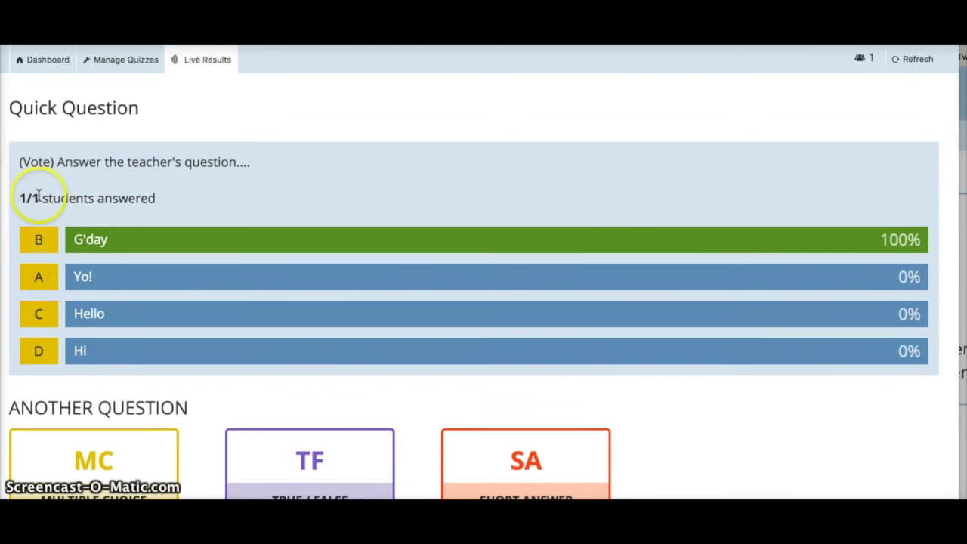
scroll(583, 313, down, 1)
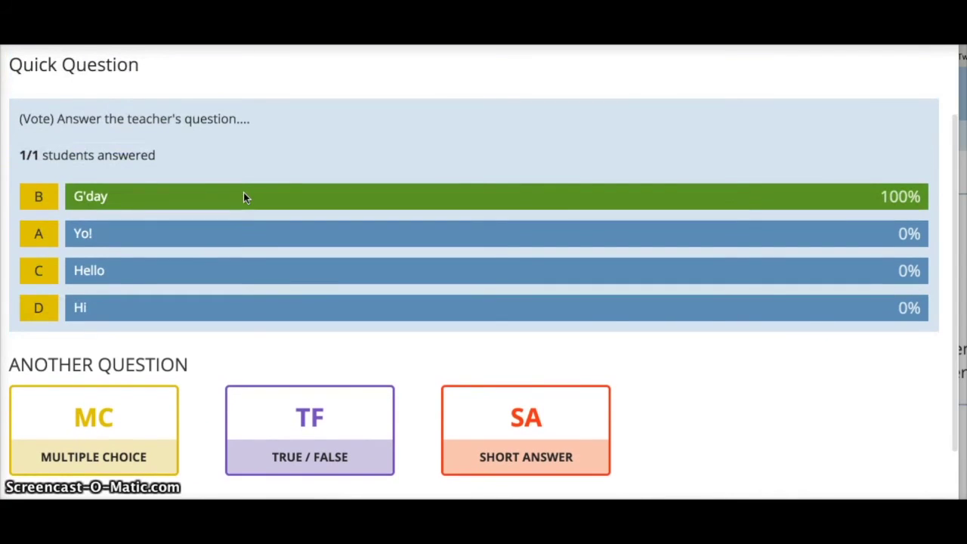
scroll(244, 195, down, 1)
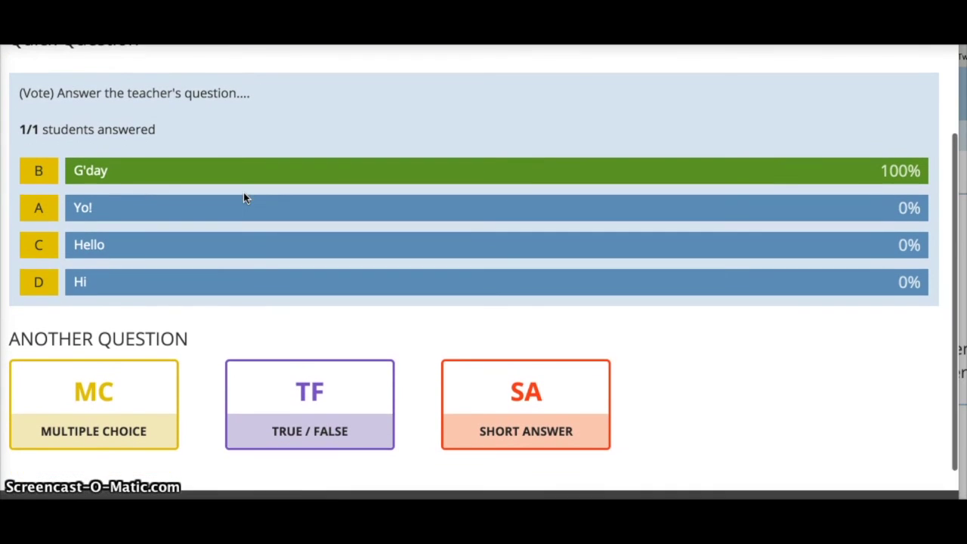
scroll(244, 198, up, 5)
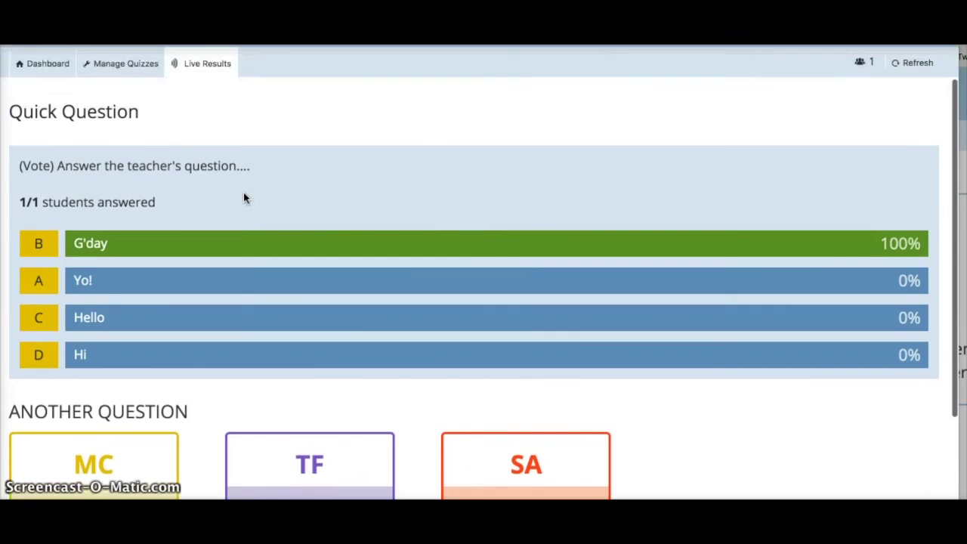
click(751, 56)
- Finish the quick-question vote and open the Space Race setup form
click(851, 69)
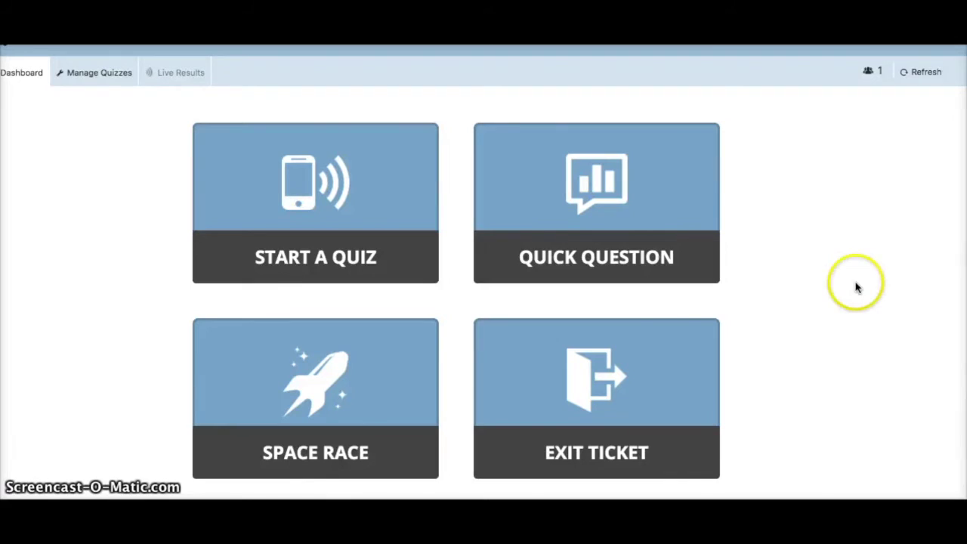
click(360, 381)
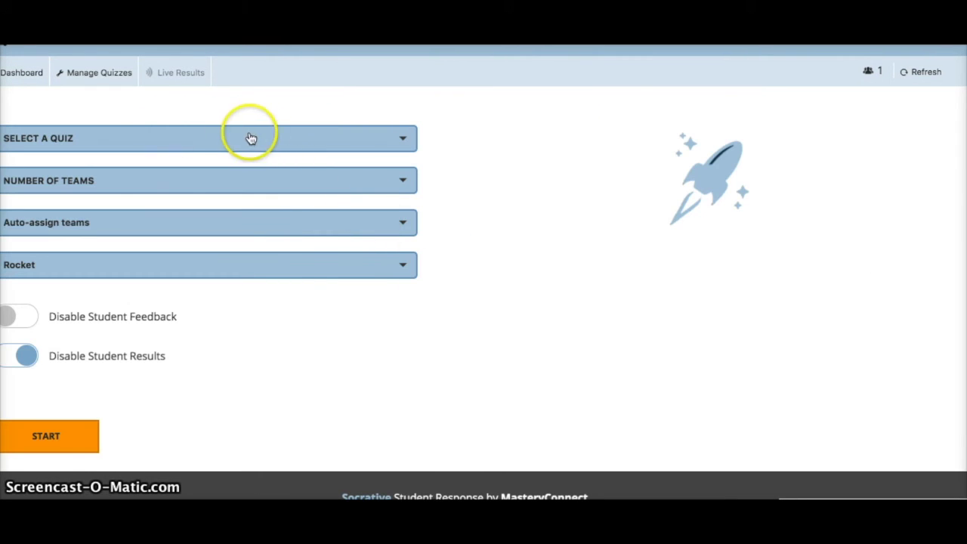
- Choose Copy of 80's Trivia with 4 auto-assigned teams and the Rocket icon
click(209, 138)
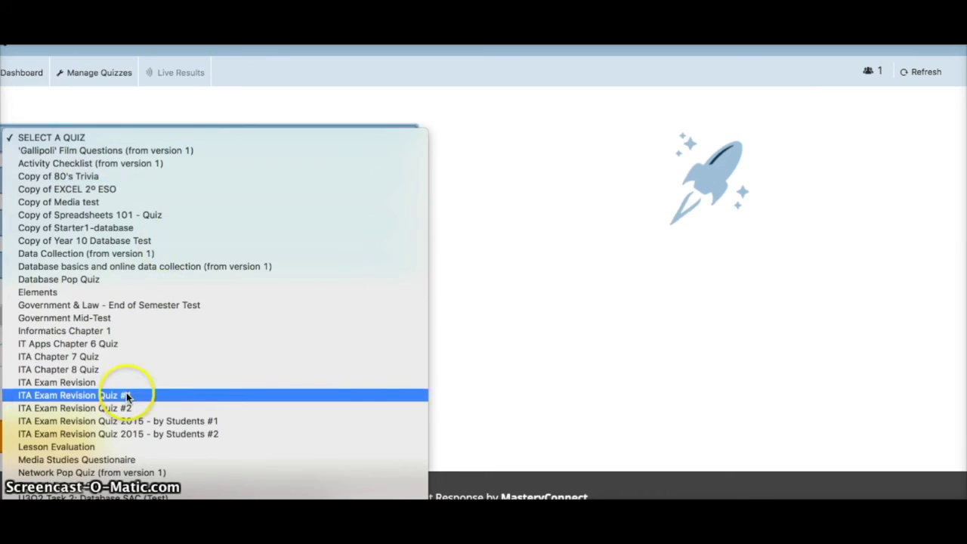
click(63, 177)
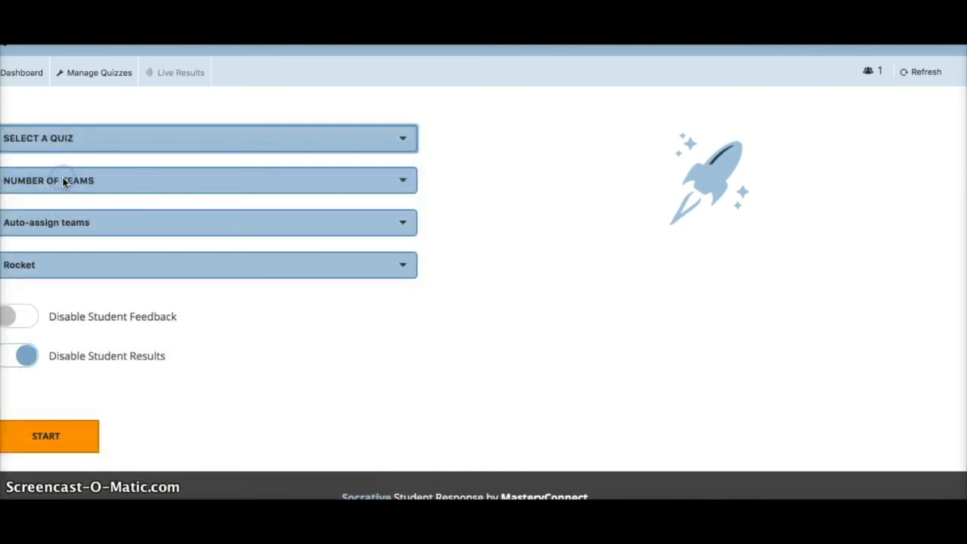
click(127, 184)
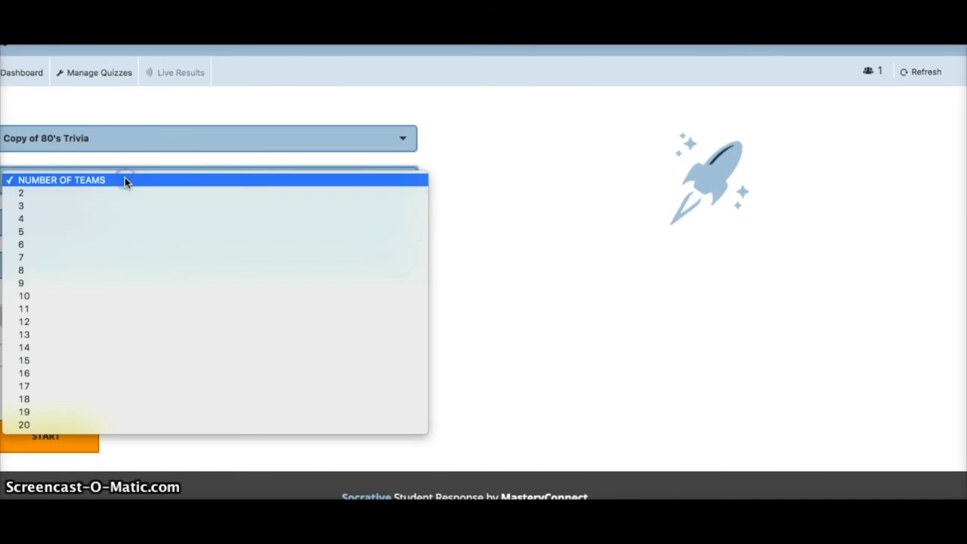
click(62, 219)
click(123, 221)
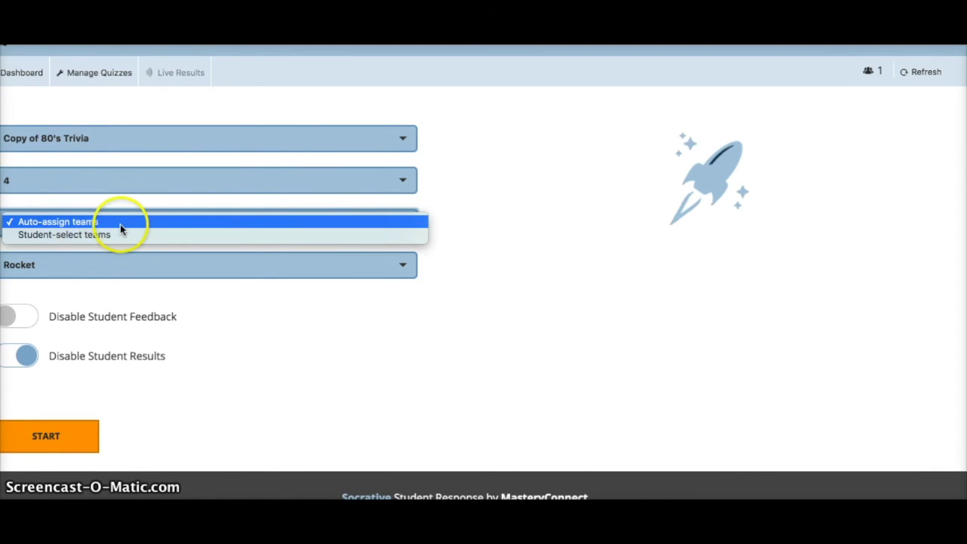
click(116, 223)
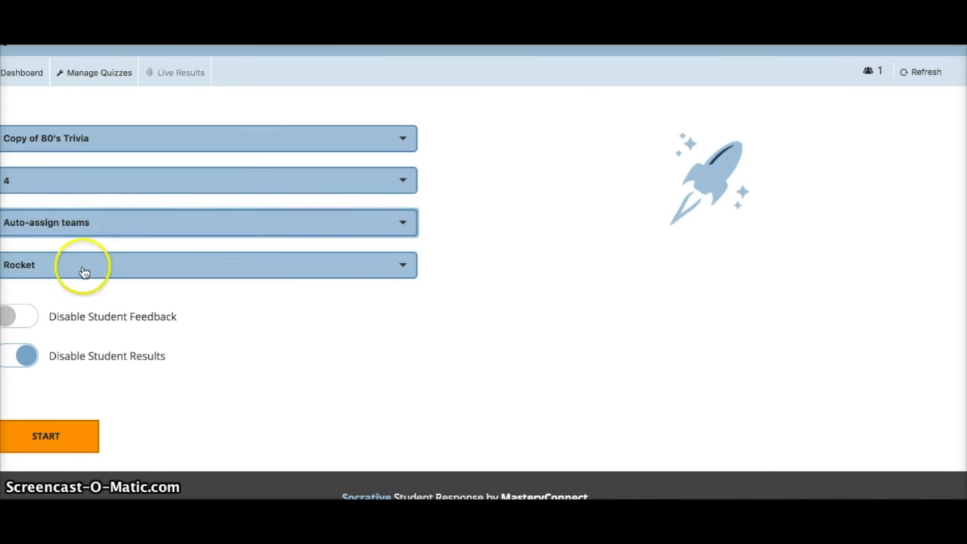
click(74, 273)
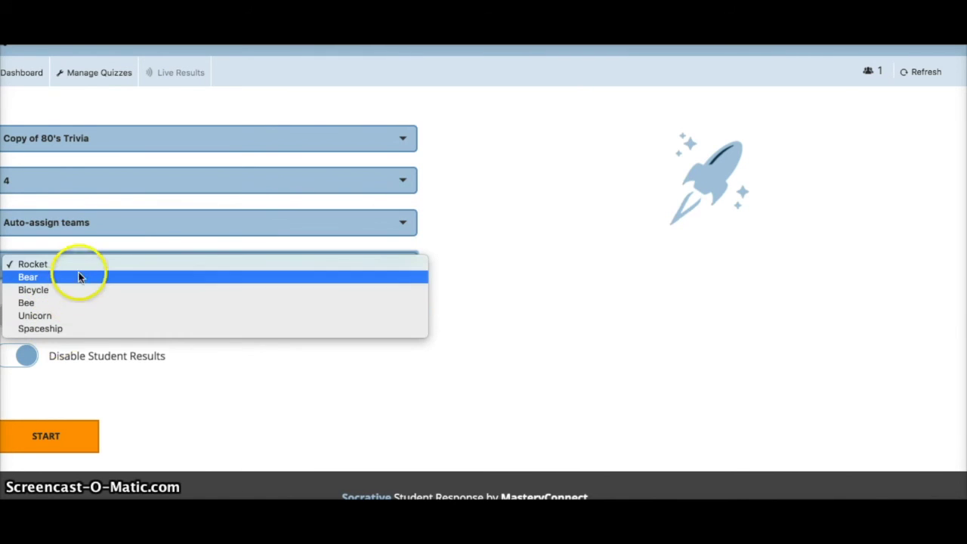
click(143, 263)
- Disable student feedback, let students see results, and start the Space Race
click(178, 138)
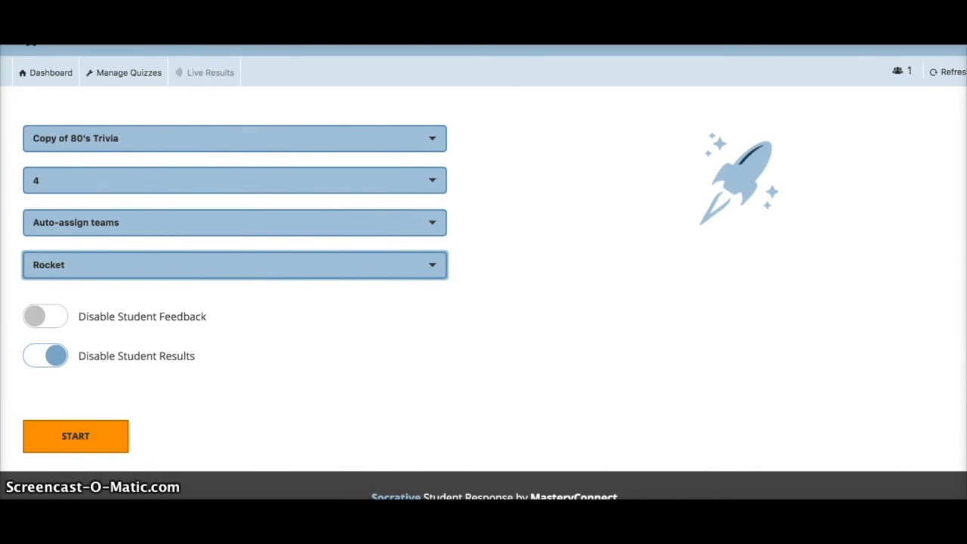
click(48, 318)
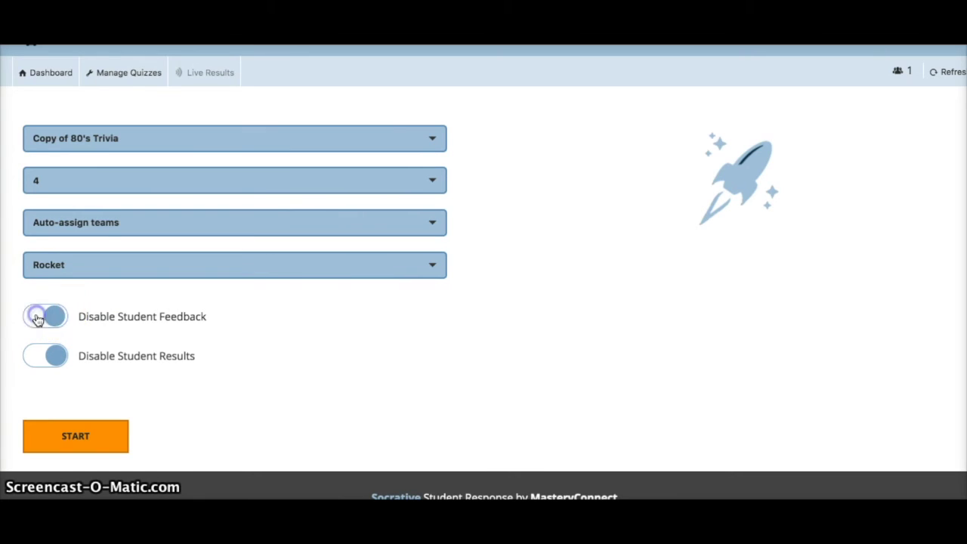
click(62, 360)
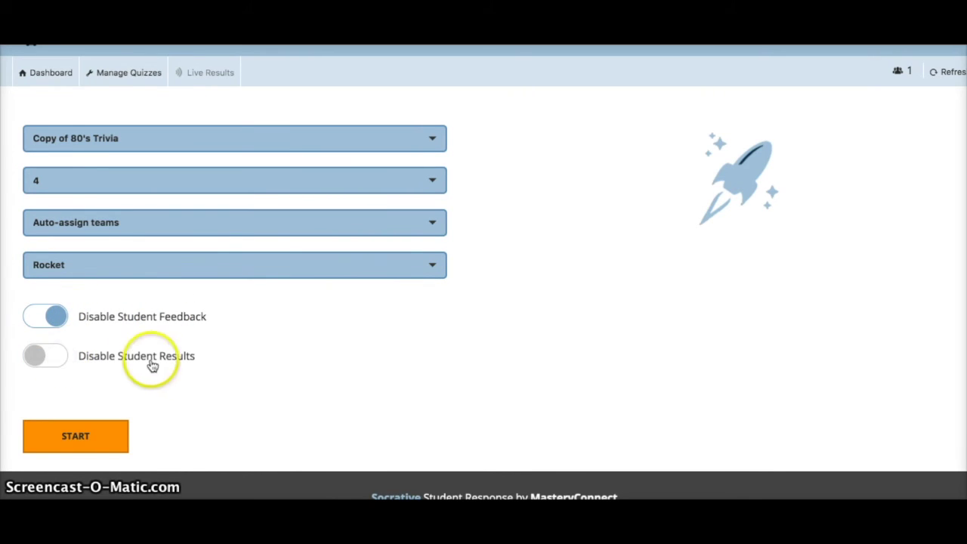
click(64, 360)
click(81, 448)
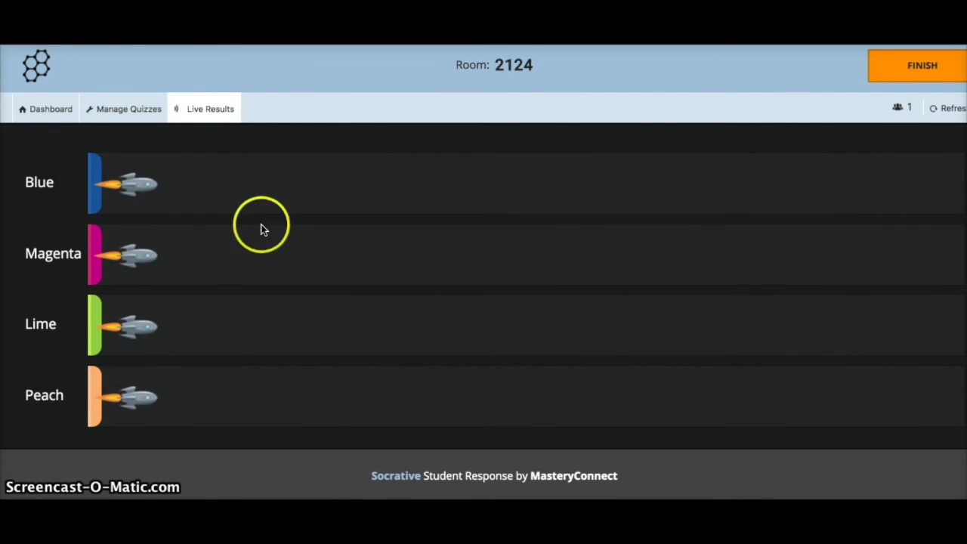
- Arrange teacher and student windows side by side and join the race as 'Demo Student'
drag(907, 23, 755, 32)
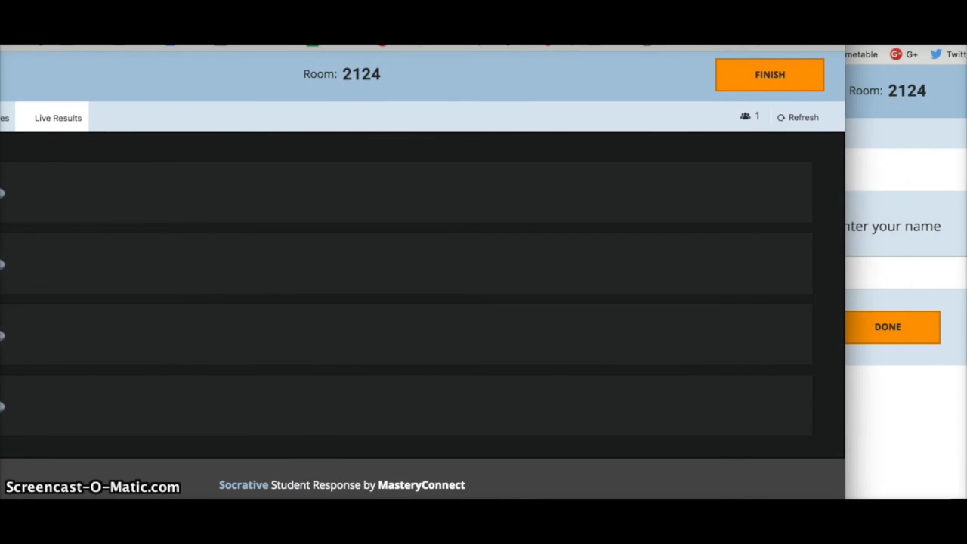
drag(845, 124, 376, 136)
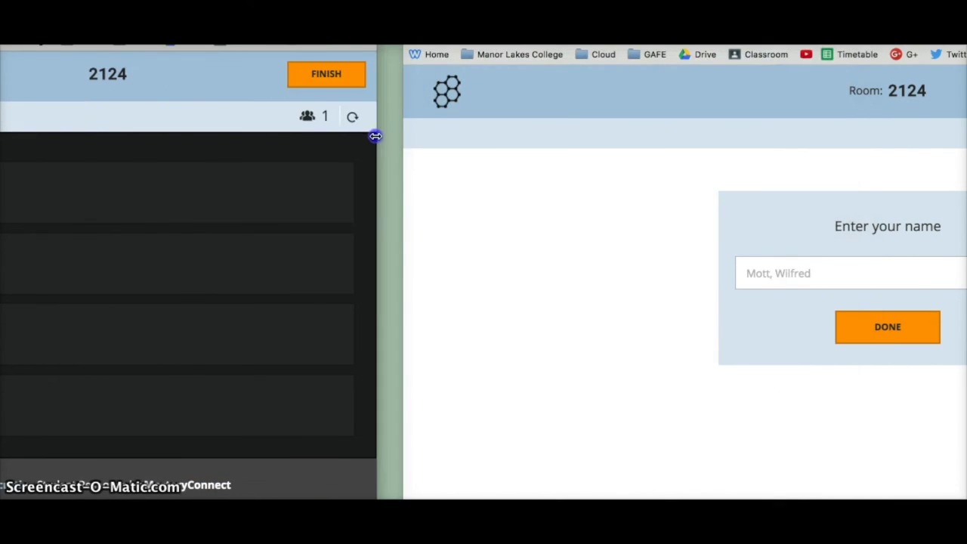
drag(189, 47, 352, 47)
drag(756, 47, 486, 32)
drag(678, 56, 675, 54)
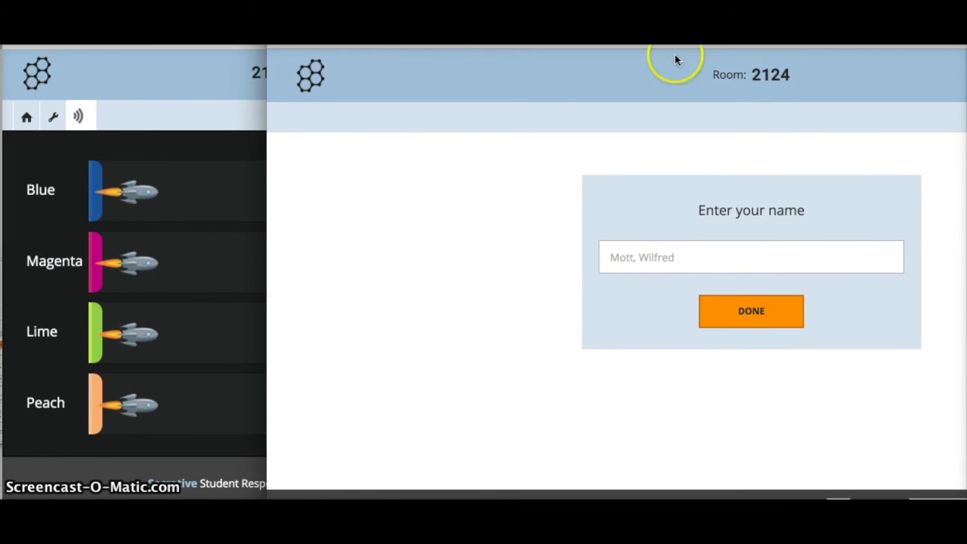
click(646, 270)
text(Demo Student)
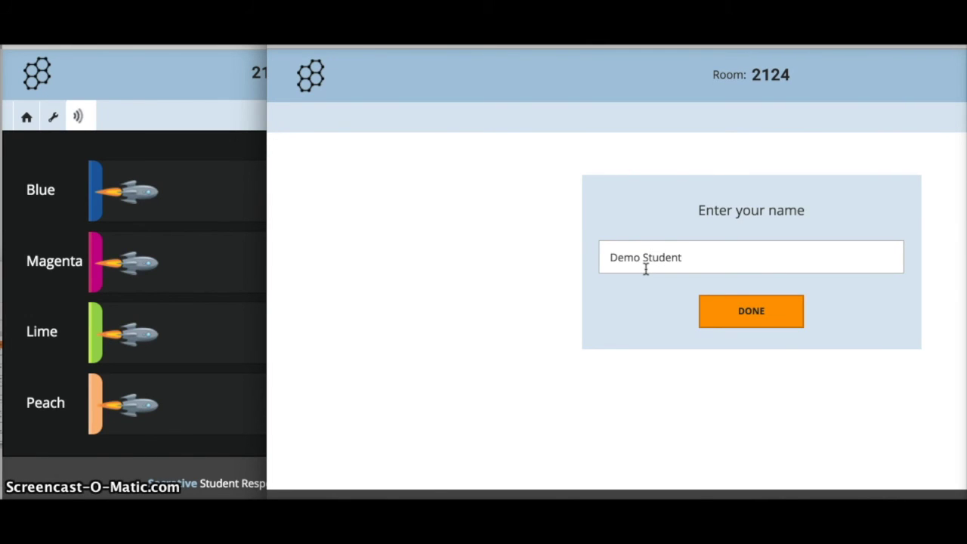
click(775, 313)
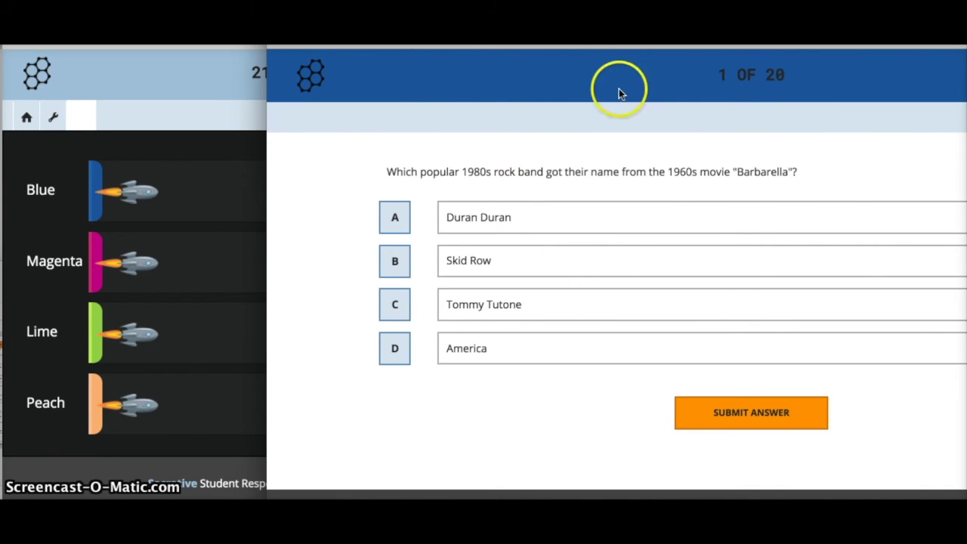
- Answer the first three race questions with Skid Row, Press Your Luck and Sudden Impact
click(516, 262)
click(768, 413)
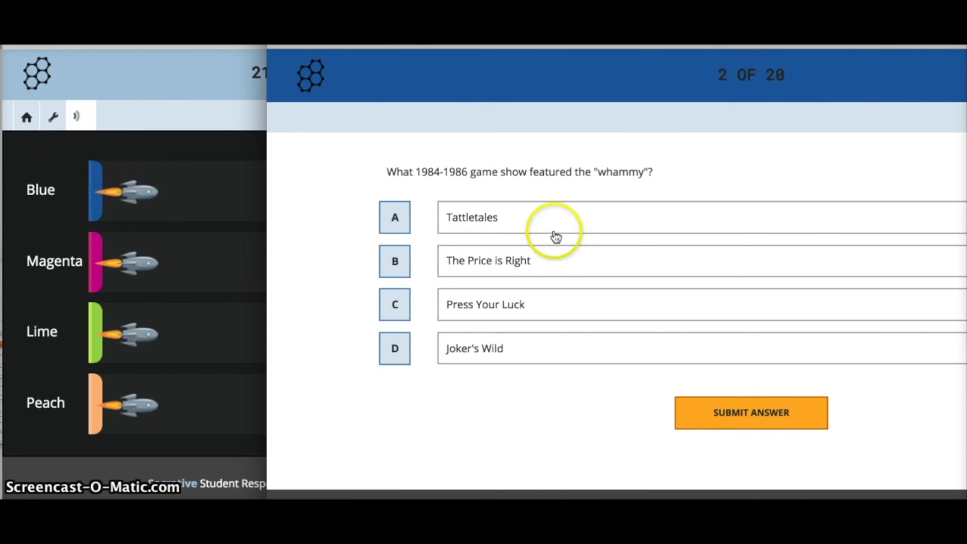
click(523, 307)
click(709, 411)
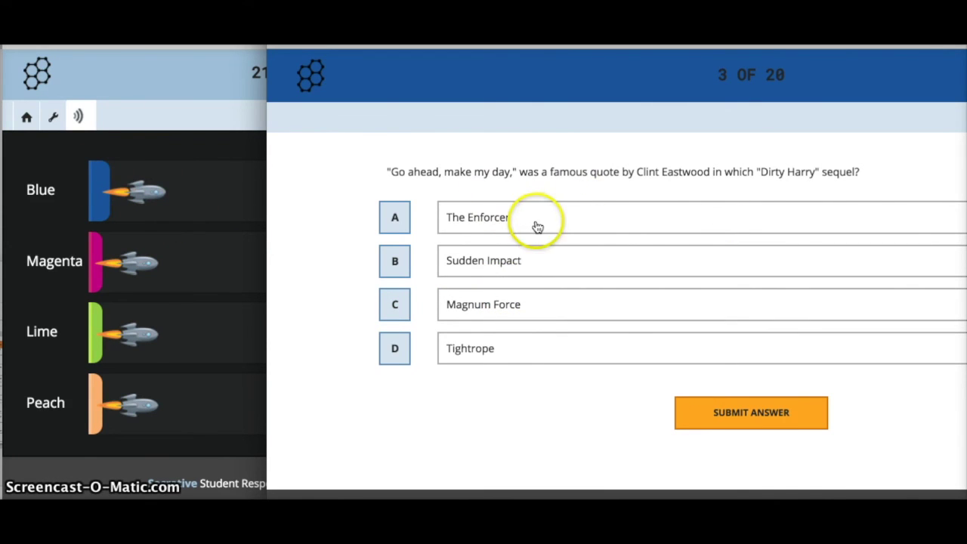
click(538, 269)
click(728, 416)
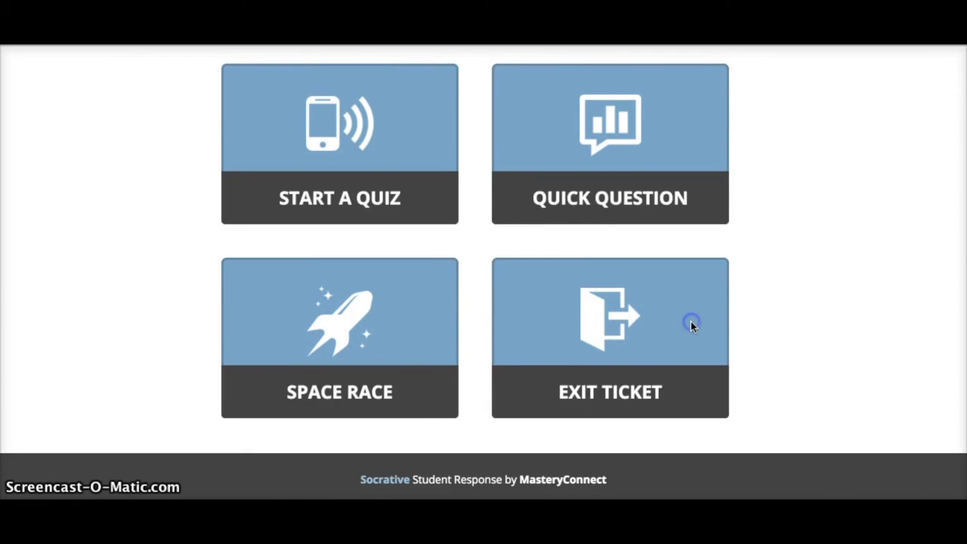
- Launch an Exit Ticket and place the teacher's results beside the student's join page
click(677, 322)
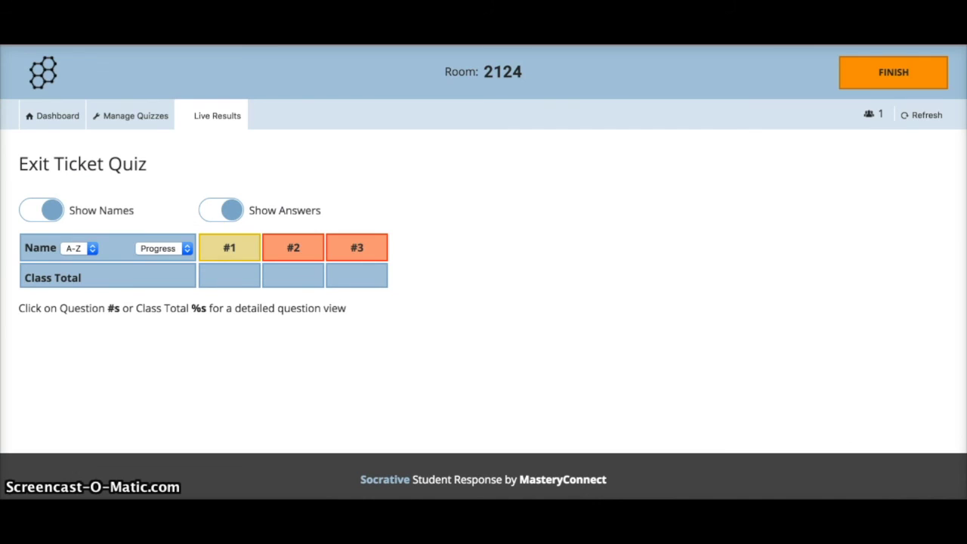
key(ctrl+Right)
drag(952, 113, 321, 117)
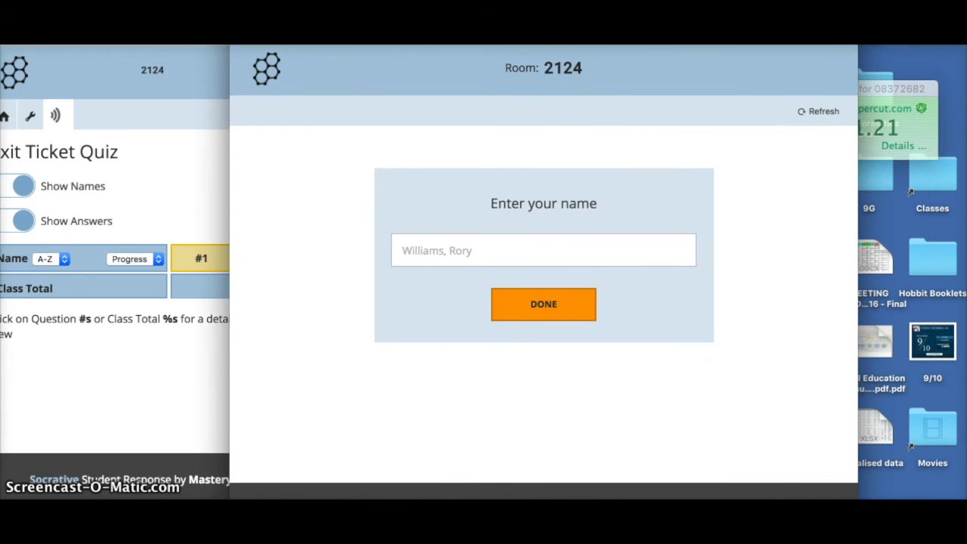
- Widen the student window and join the Exit Ticket as the demo student
drag(858, 68, 966, 70)
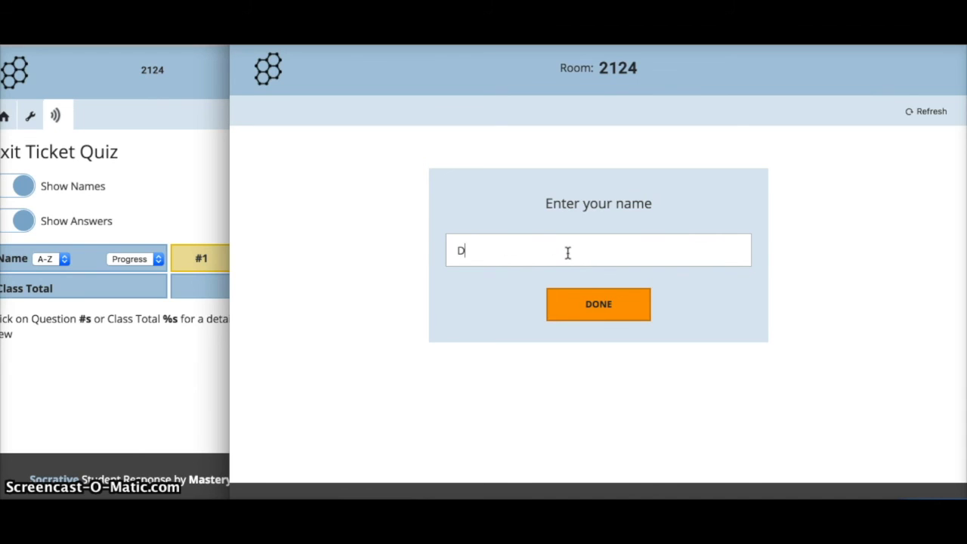
text(Student)
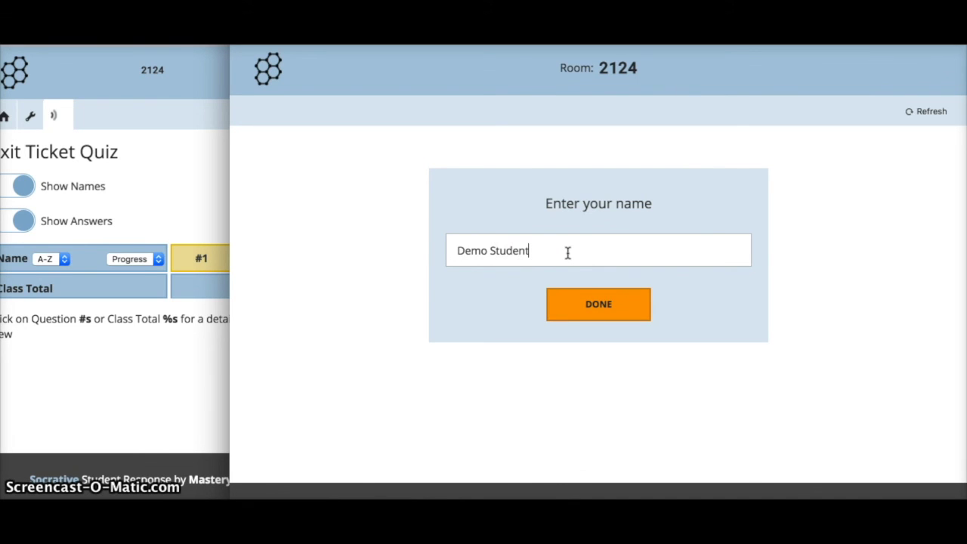
key(Return)
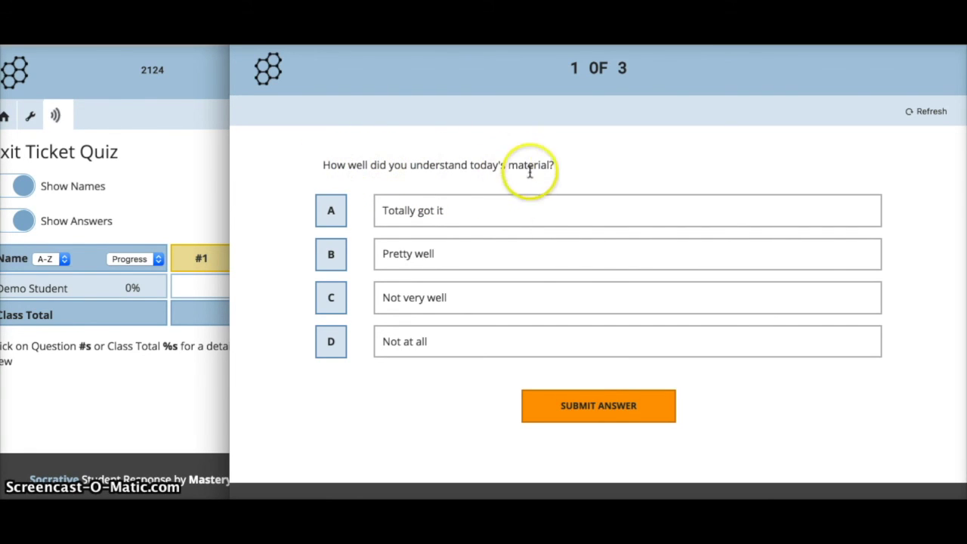
- Answer Pretty well for question 1, Nothing for question 2, then submit question 3
click(443, 262)
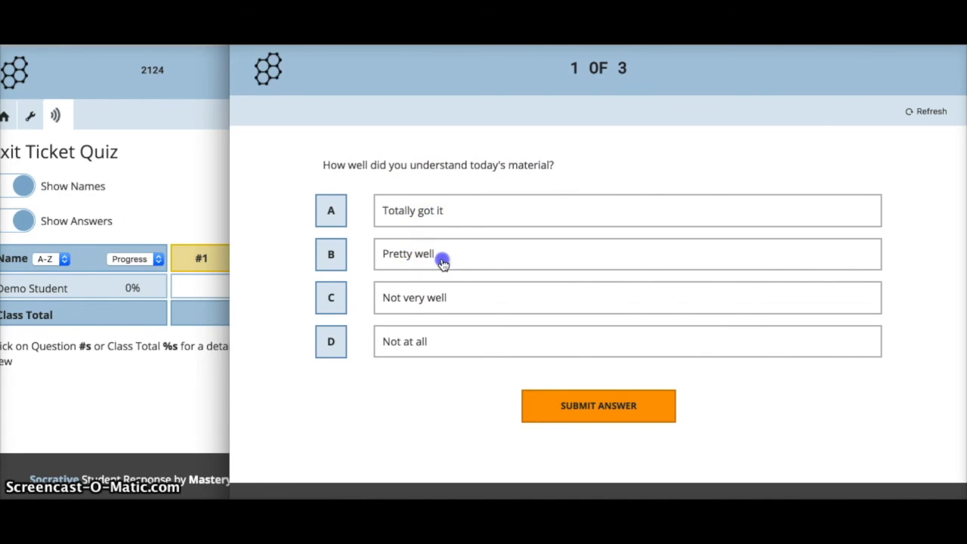
click(617, 406)
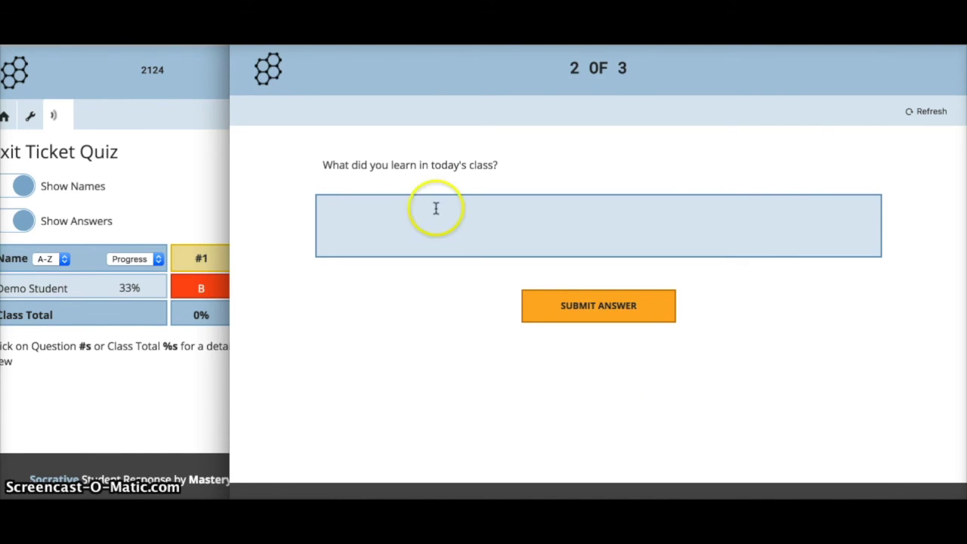
click(459, 225)
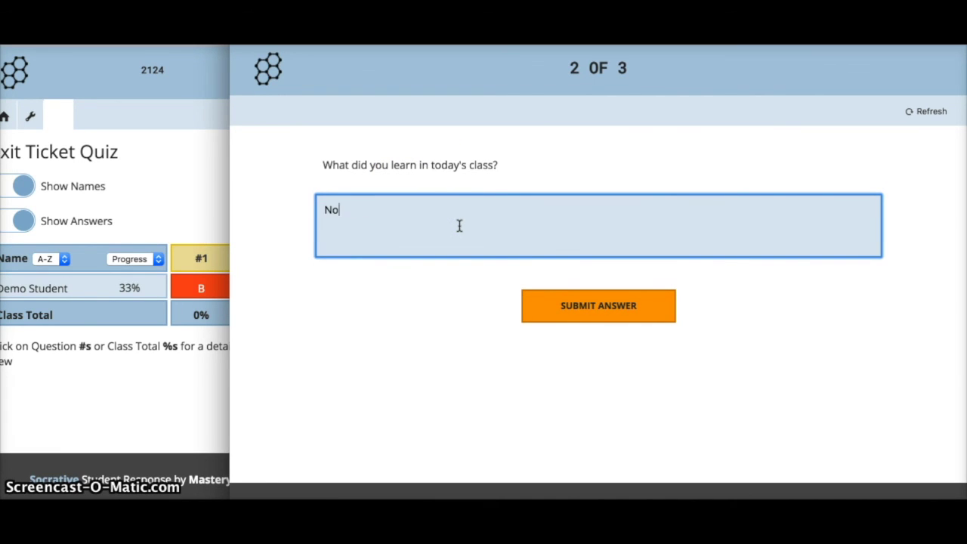
text(Nothing)
click(620, 307)
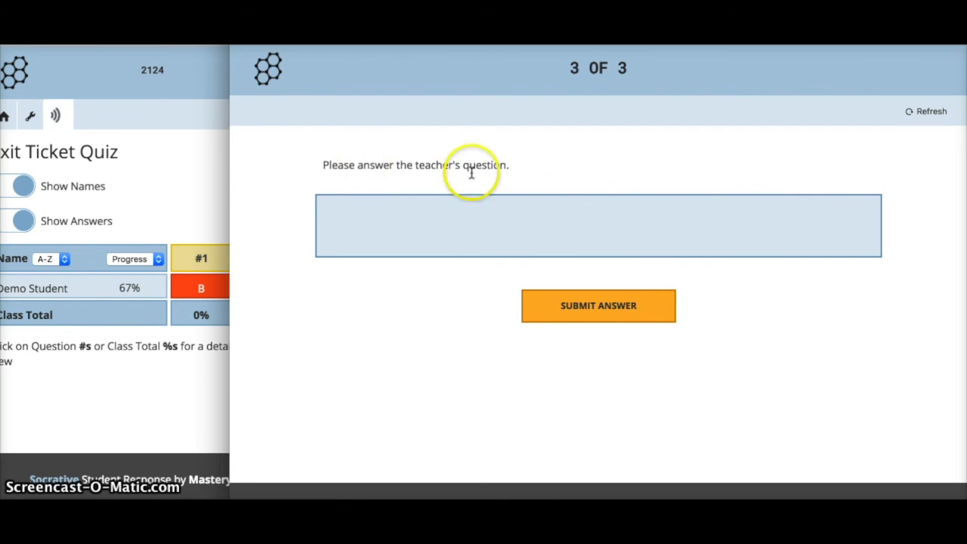
click(475, 220)
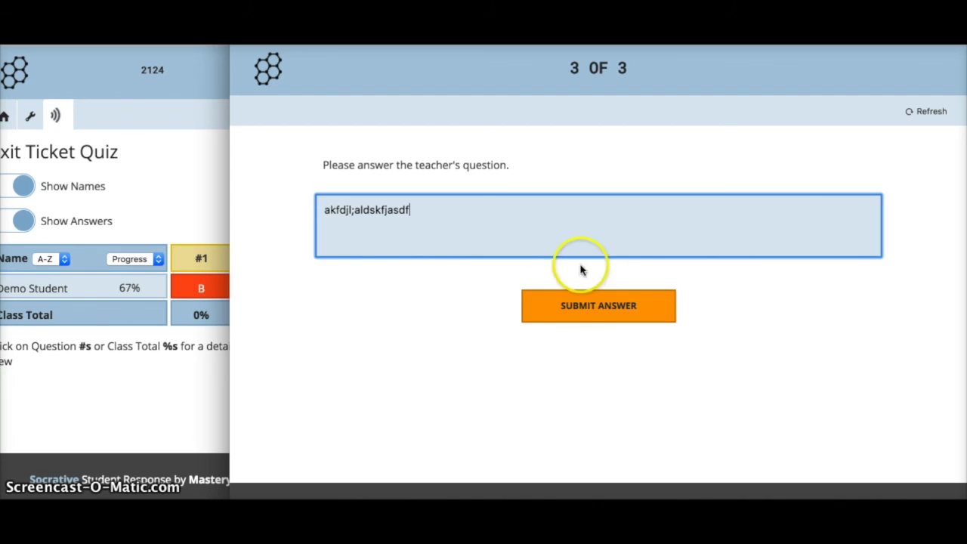
click(611, 303)
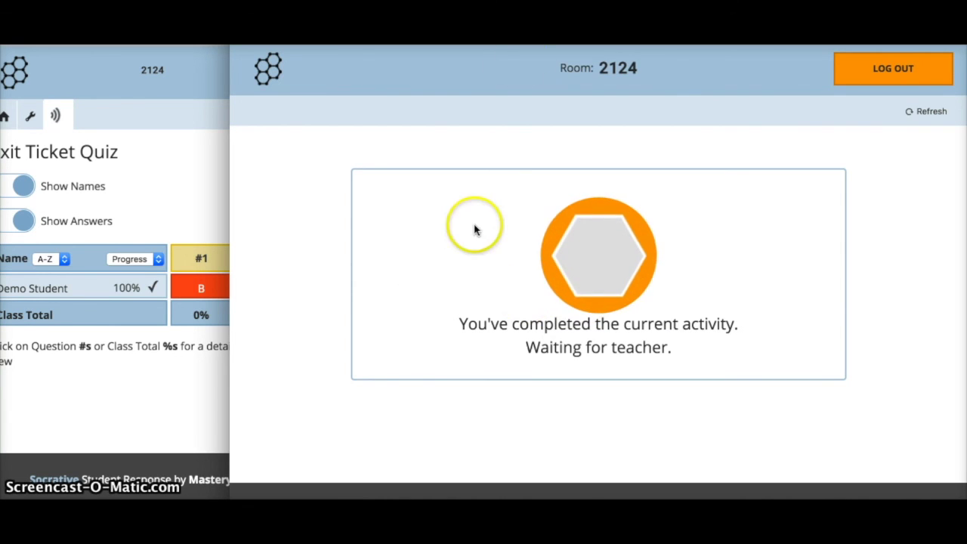
- Move the student window aside and widen the teacher results showing answers B, Nothing and akfdjl;a
drag(392, 57, 469, 57)
click(185, 182)
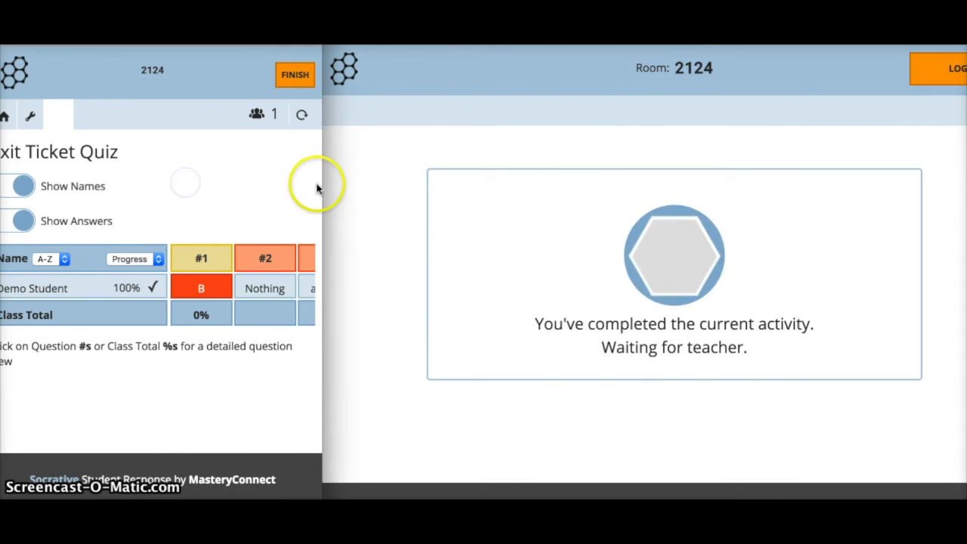
drag(322, 184, 844, 201)
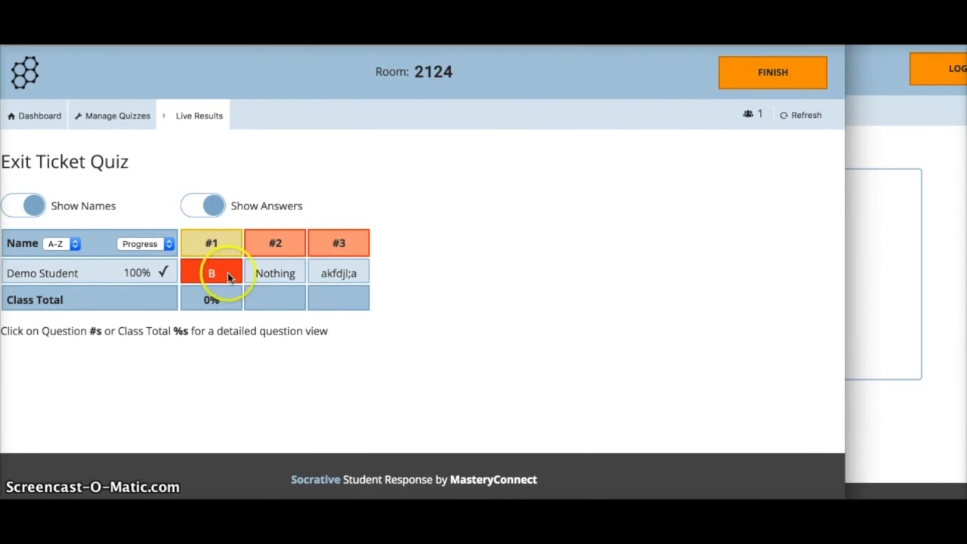